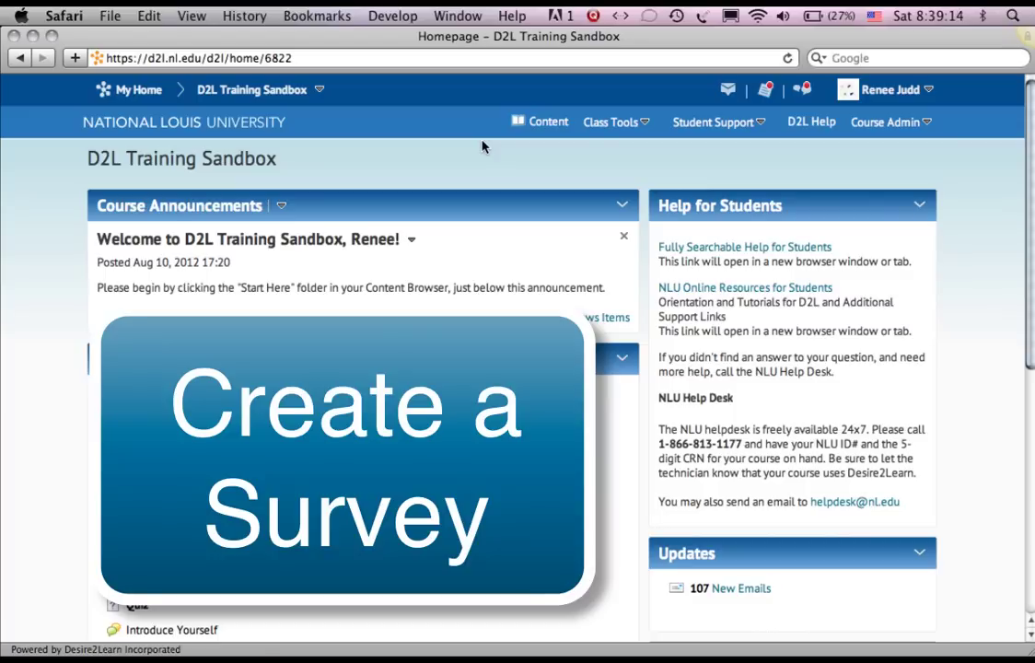
# - Go to the course's Surveys page from Class Tools and start a new survey
pyautogui.click(637, 122)
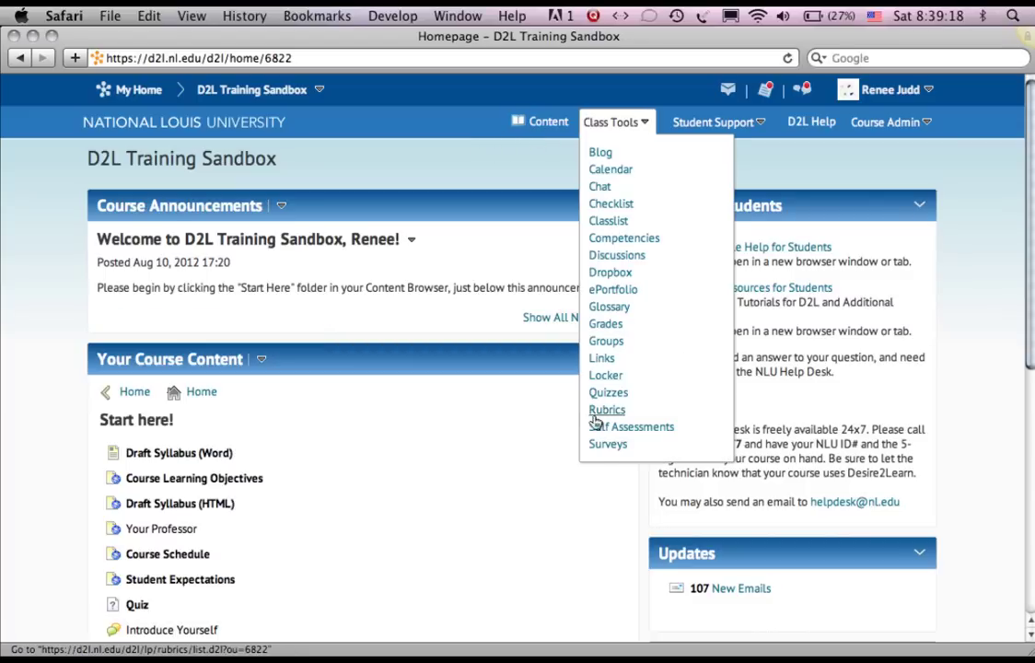
pyautogui.click(605, 444)
pyautogui.click(140, 223)
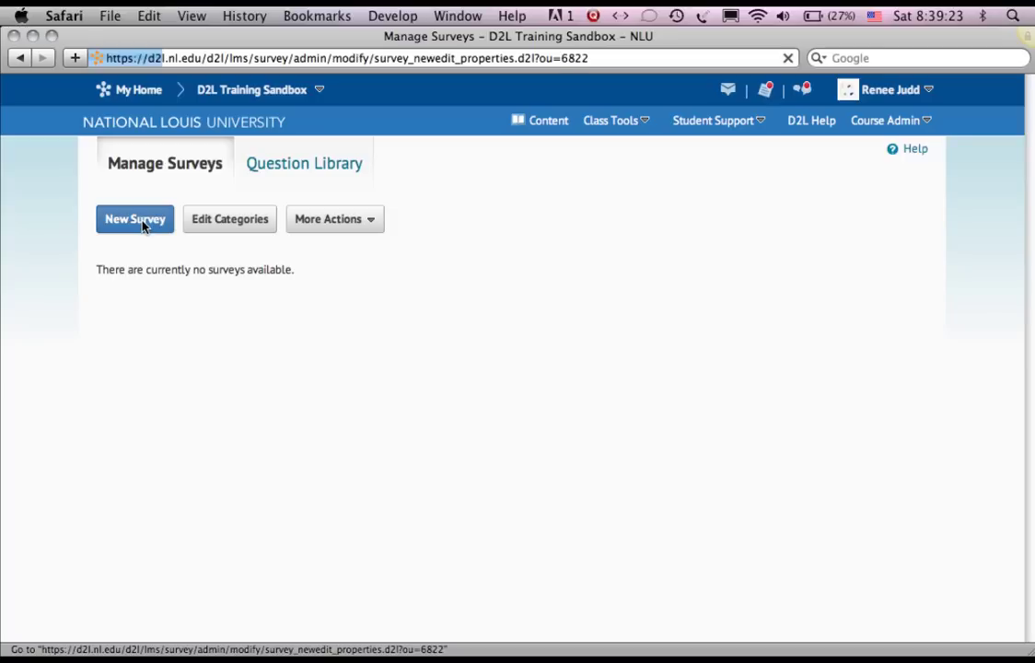
# - Name the survey 'Midterm Survey', file it under a new Student Surveys category, and view the instant-feedback help
pyautogui.write('Midterm S')
pyautogui.write('urvey')
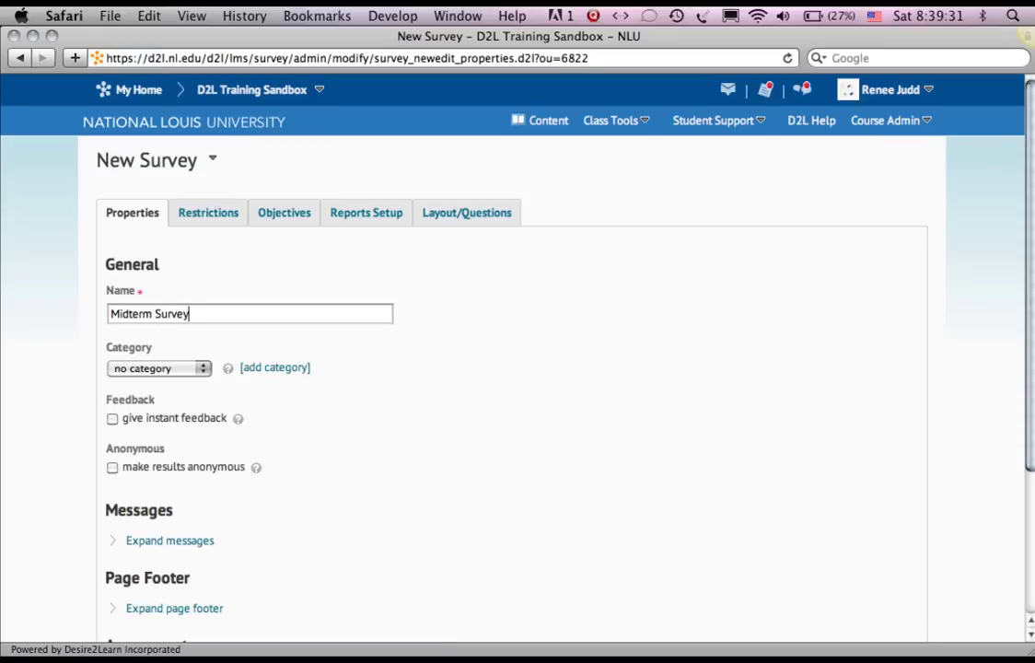
pyautogui.click(281, 370)
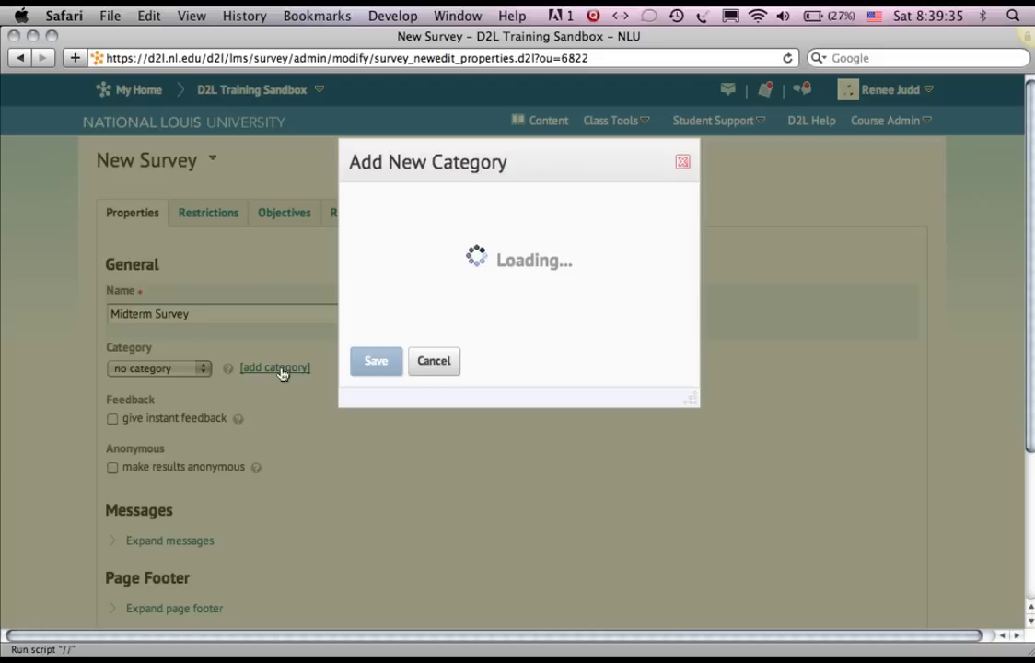
pyautogui.click(423, 242)
pyautogui.write('Student Surveys')
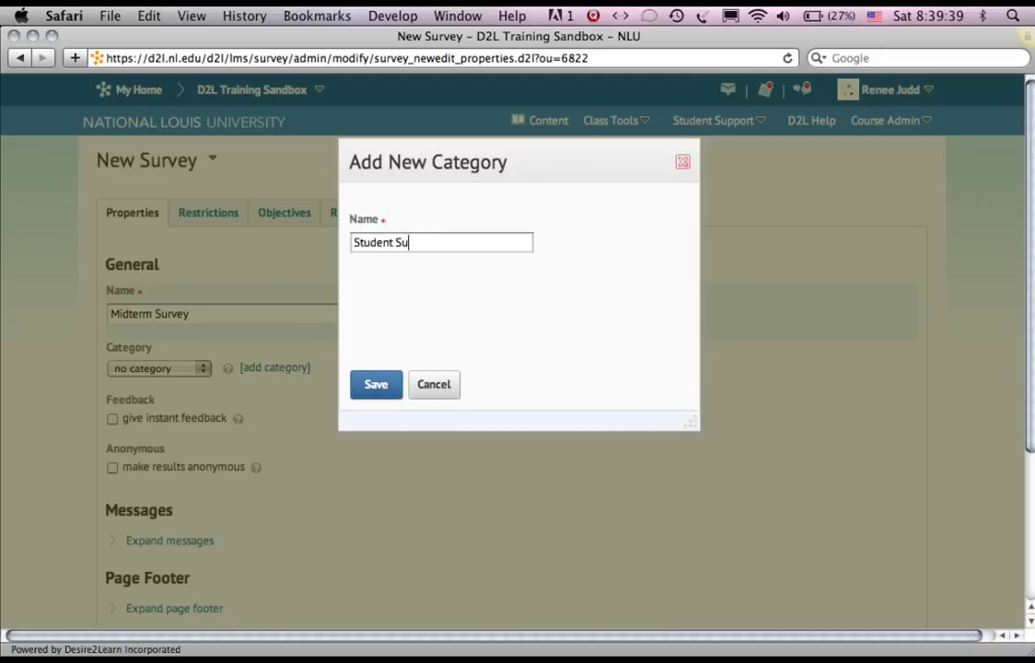
pyautogui.click(377, 385)
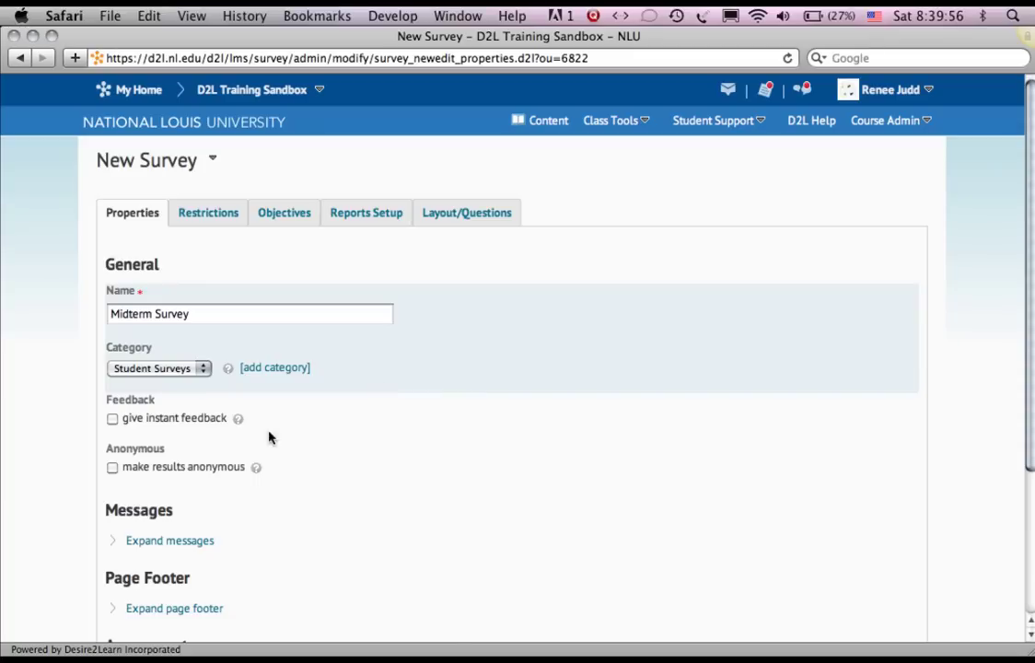
pyautogui.click(238, 419)
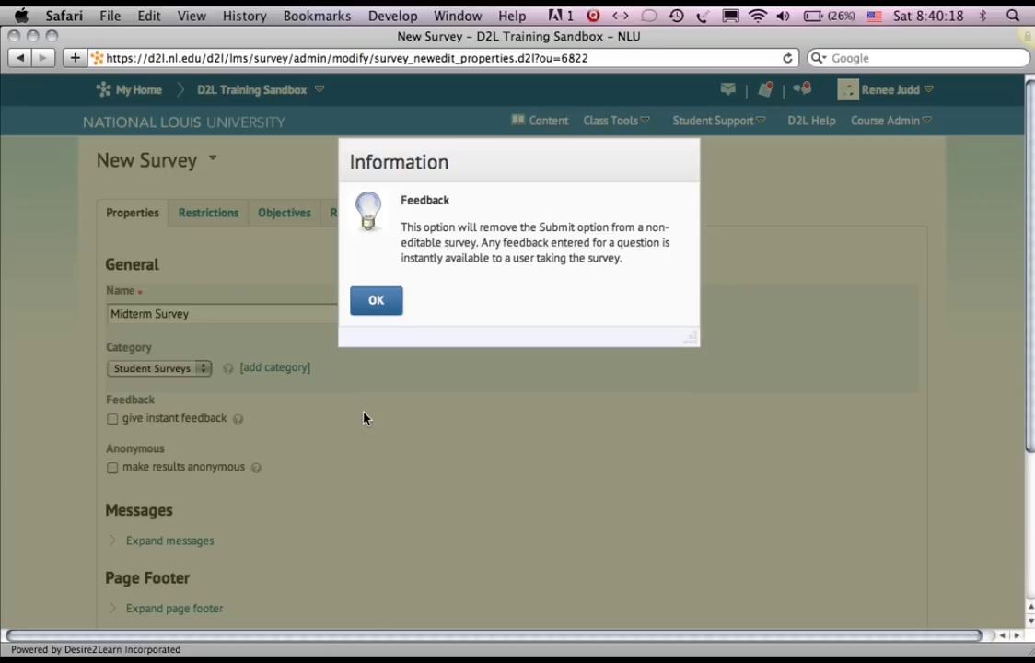
# - Close the instant-feedback information note
pyautogui.click(378, 302)
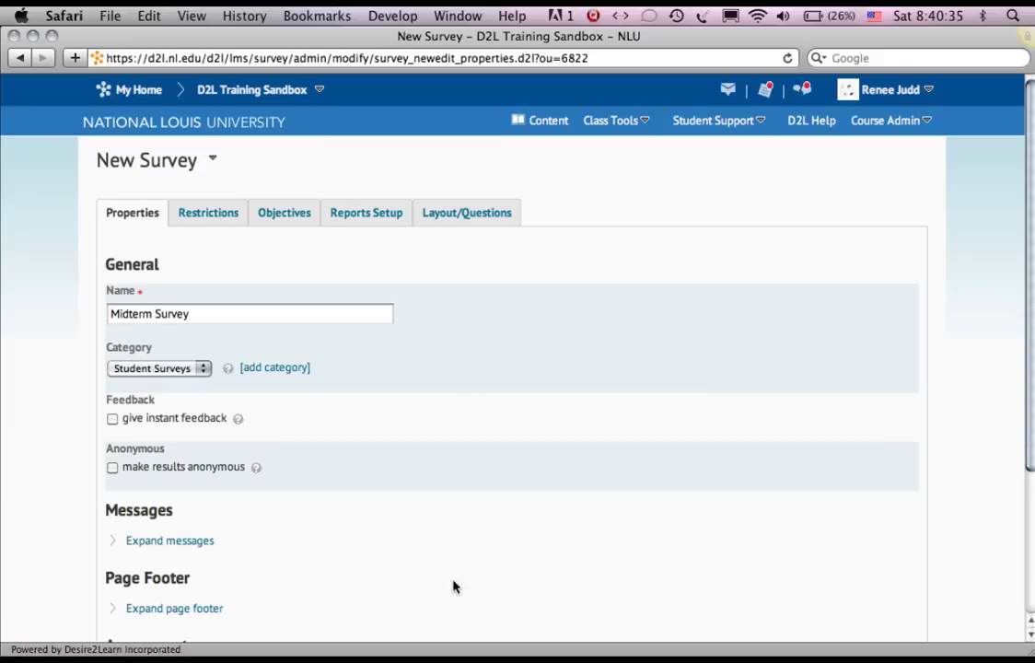
# - Make Midterm Survey's results anonymous and save it, confirming the anonymity prompt
pyautogui.click(112, 468)
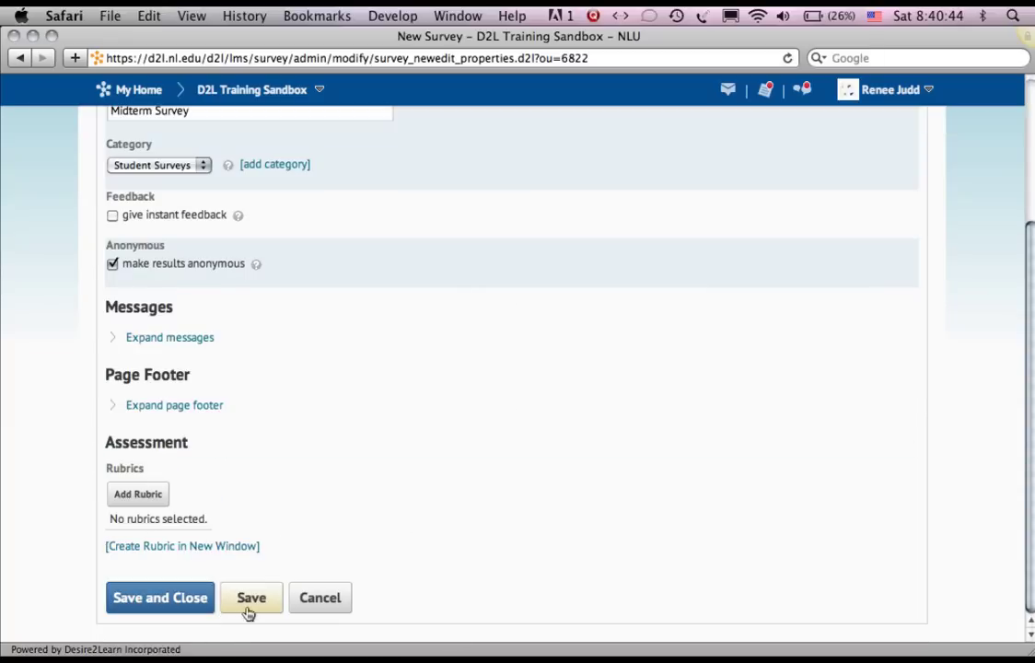
pyautogui.click(248, 608)
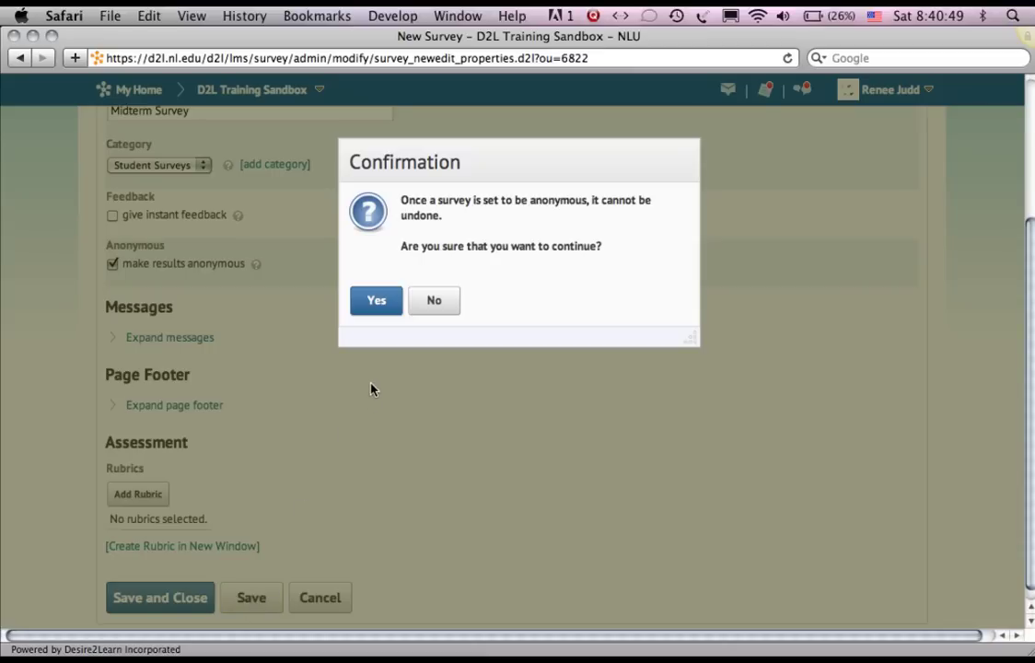
pyautogui.click(378, 301)
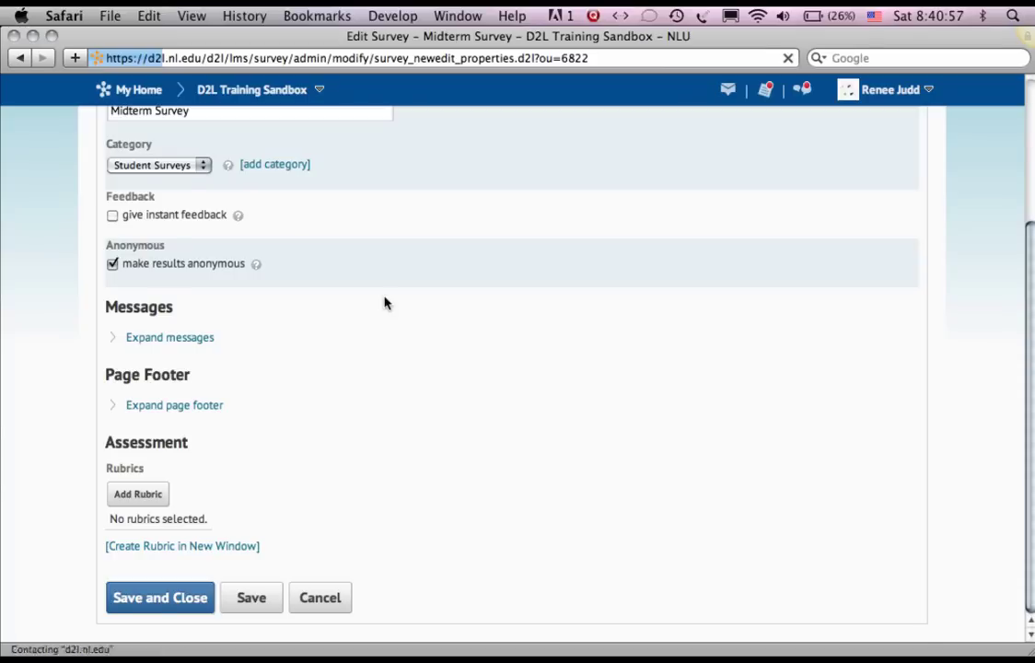
pyautogui.click(480, 217)
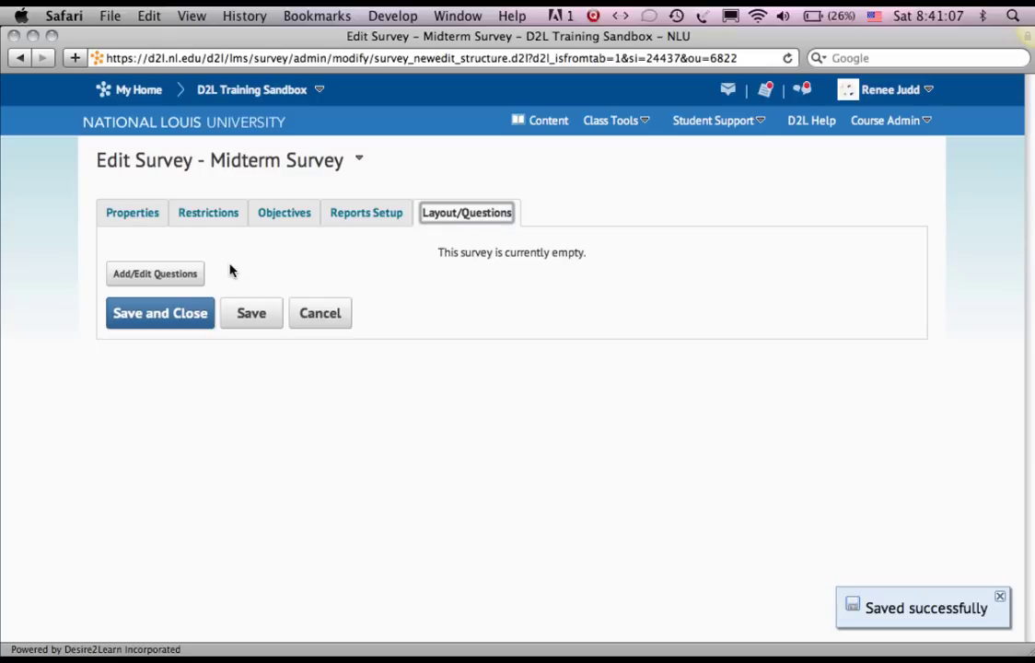
# - Create a Likert question titled 'Learning Supports' asking how important items are in supporting biology learning
pyautogui.click(122, 281)
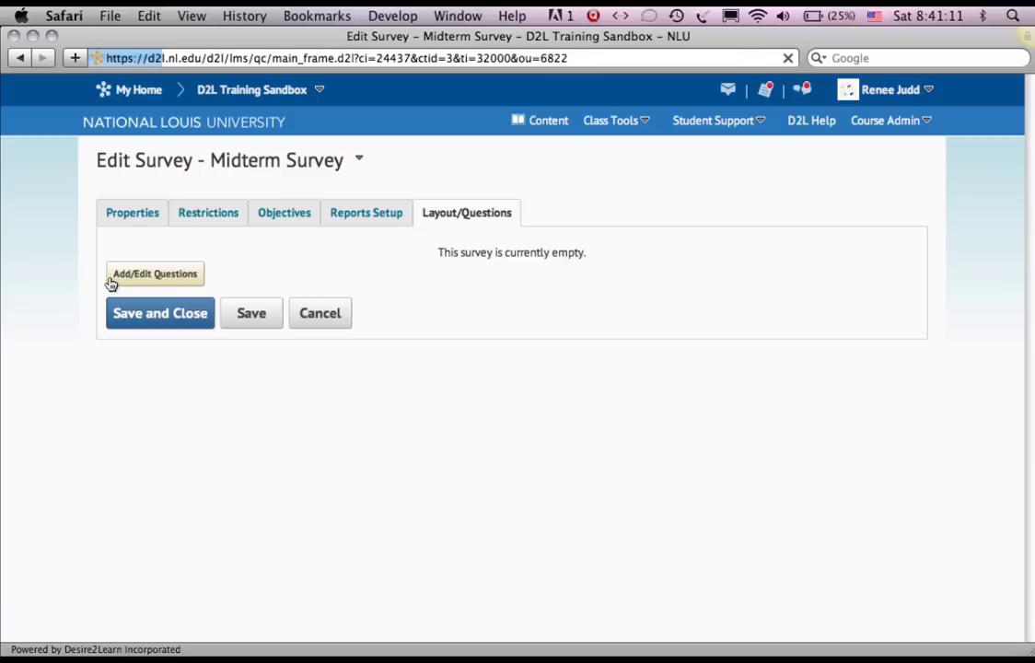
pyautogui.click(210, 174)
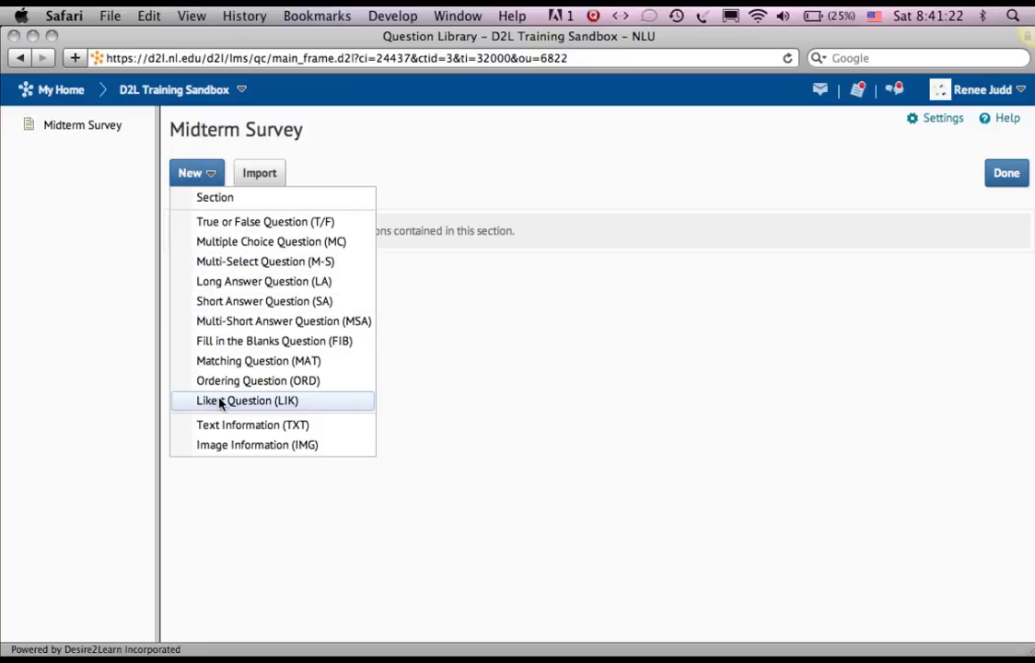
pyautogui.click(219, 400)
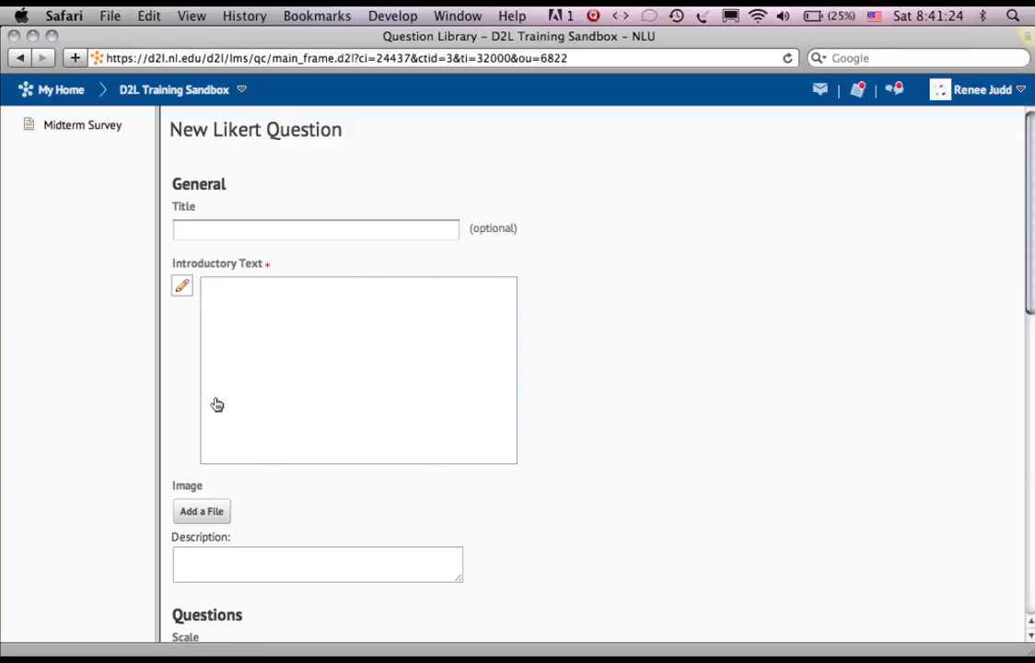
pyautogui.write('Learning Supports')
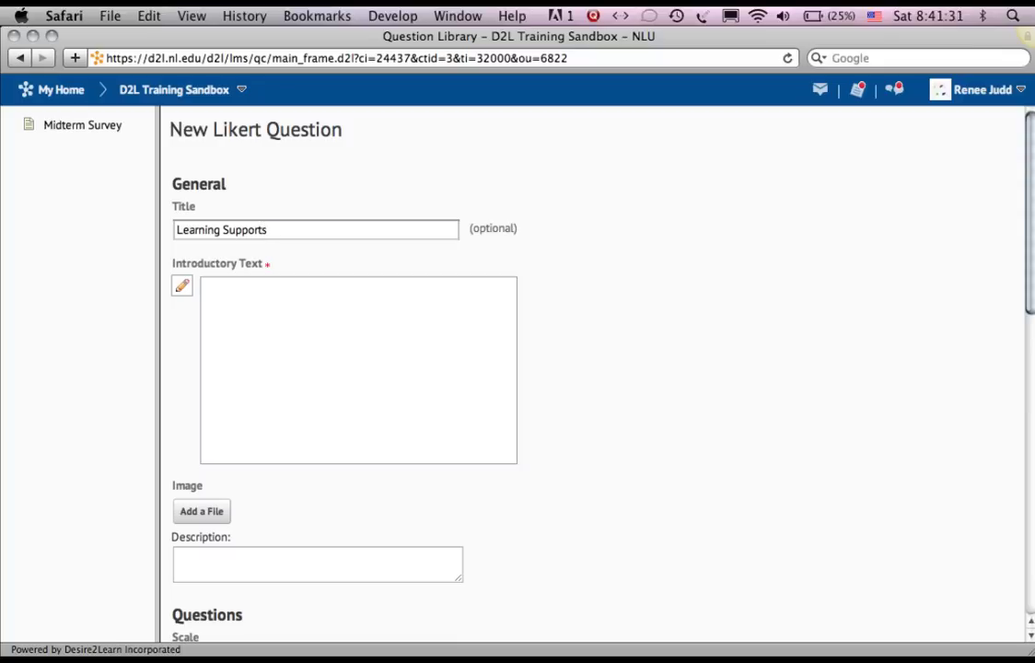
pyautogui.press('Tab')
pyautogui.write('H')
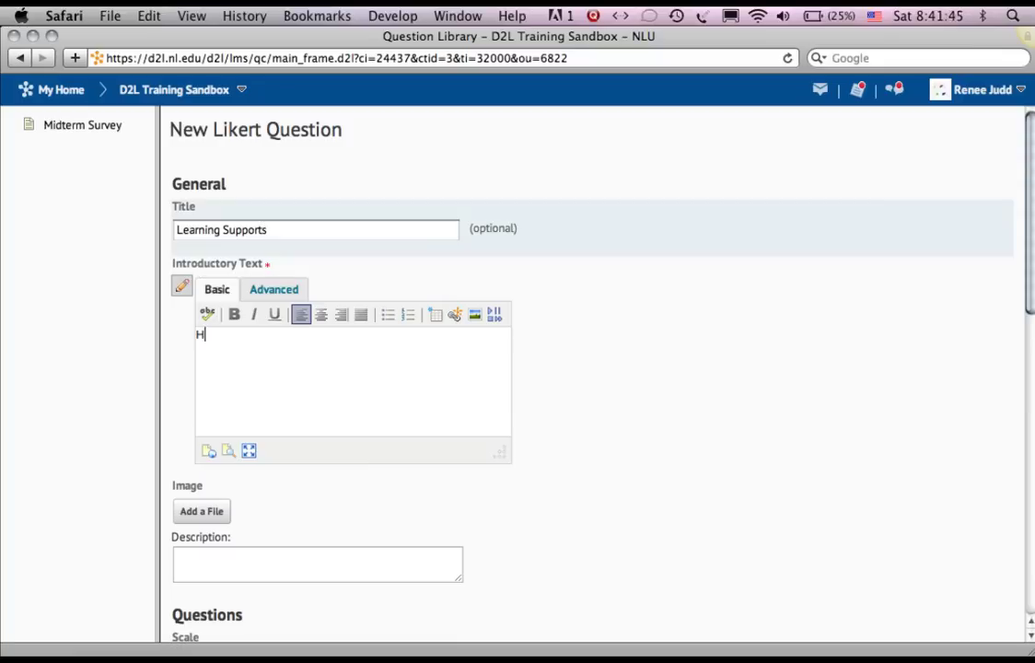
pyautogui.write('ow important a')
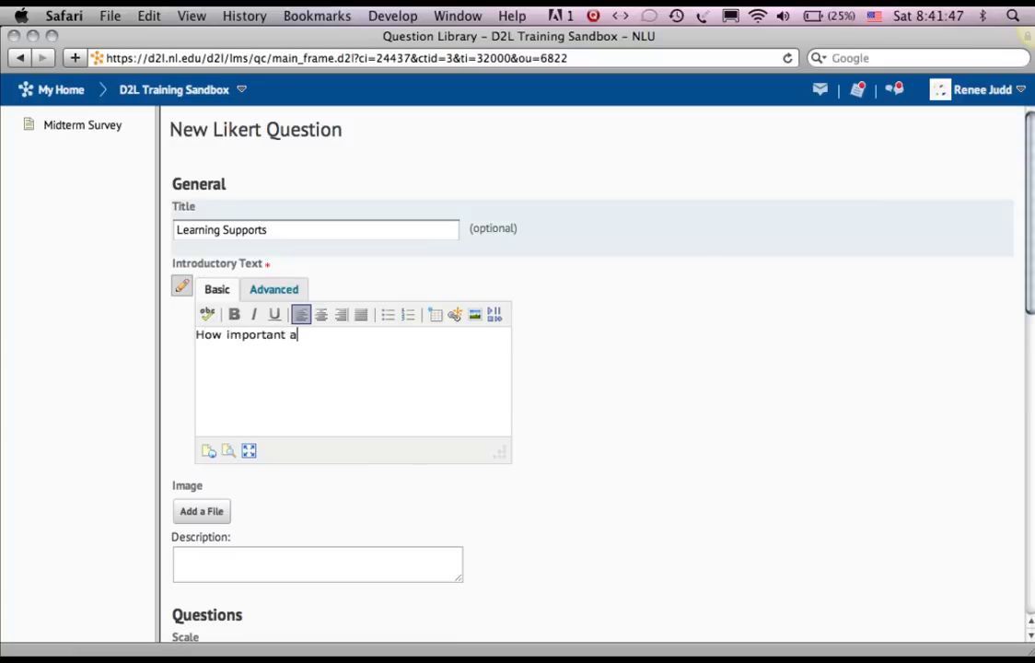
pyautogui.write('re the followin')
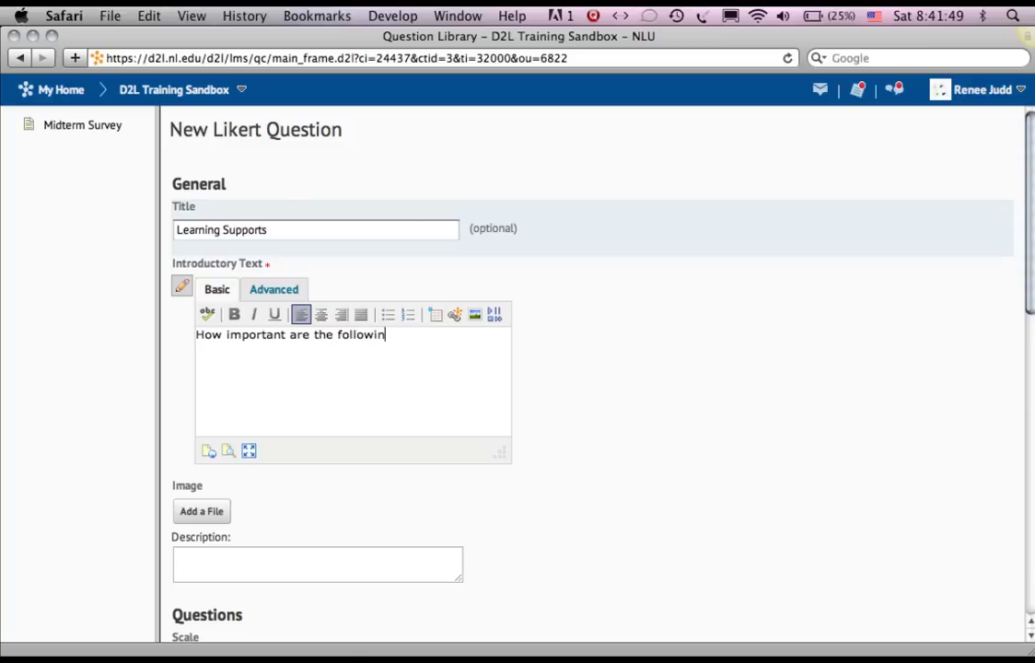
pyautogui.write('g items in supporting your')
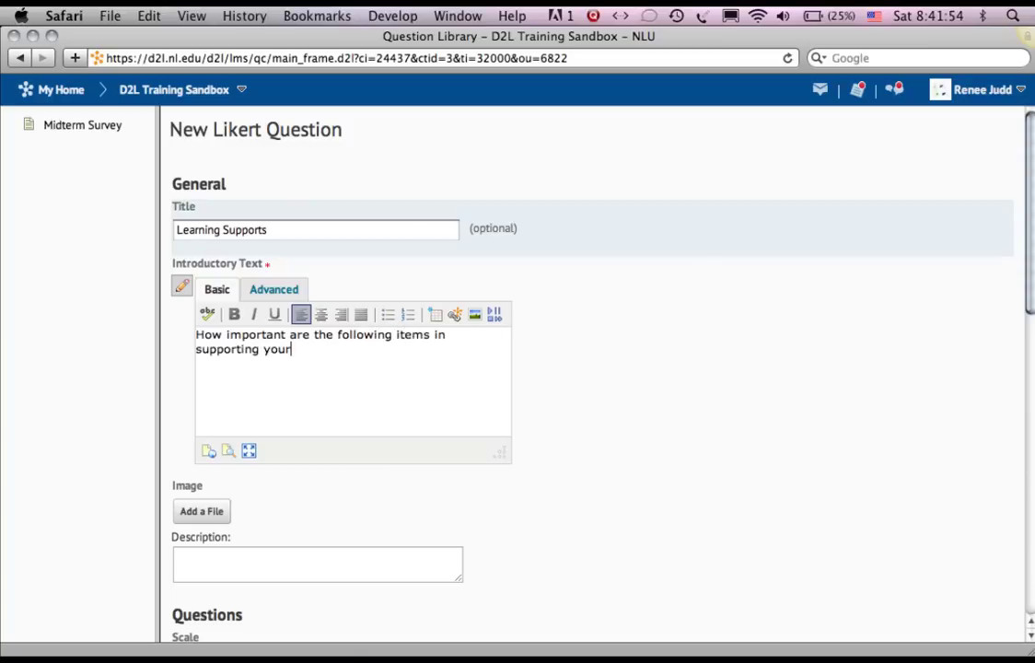
pyautogui.write(' biology learning in this course?')
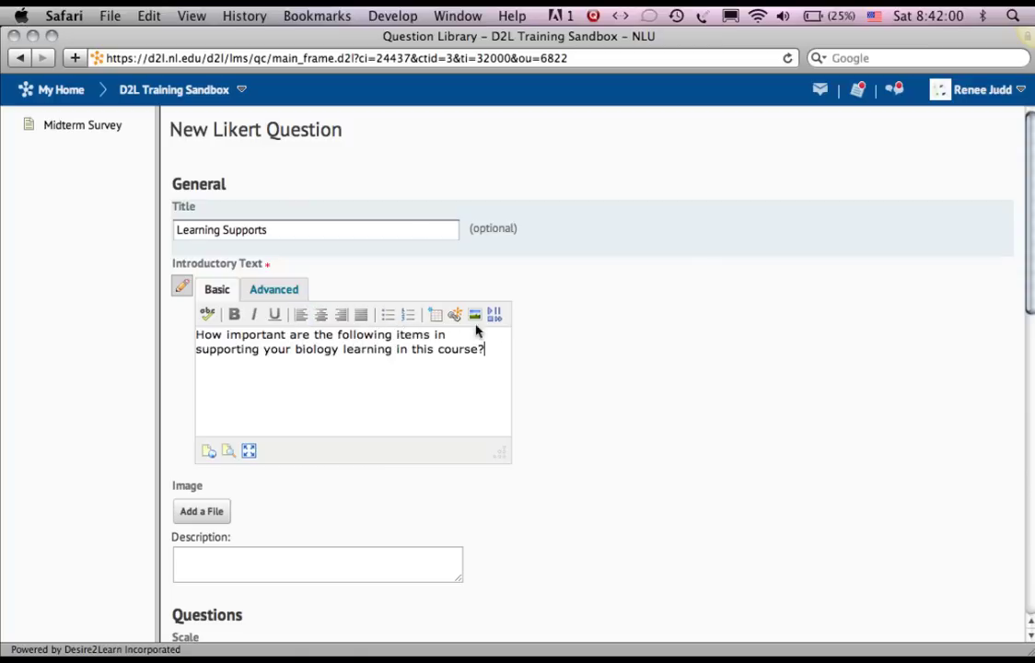
# - Use the Importance scale, enter 'Lab session' as the second option, and add five more option rows
pyautogui.scroll(-5, 998, 405)
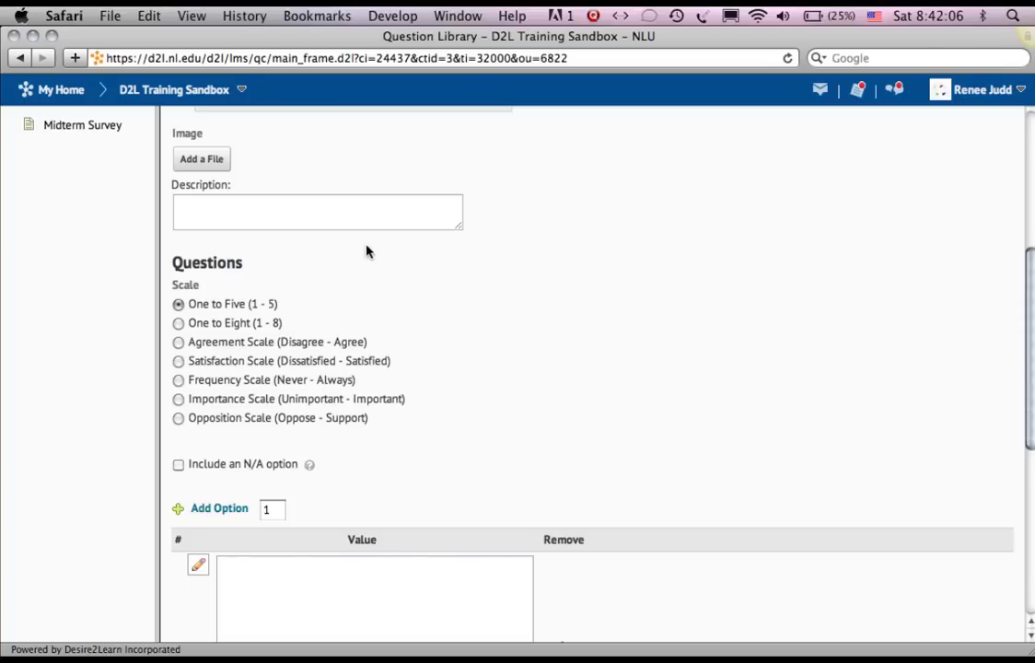
pyautogui.click(178, 400)
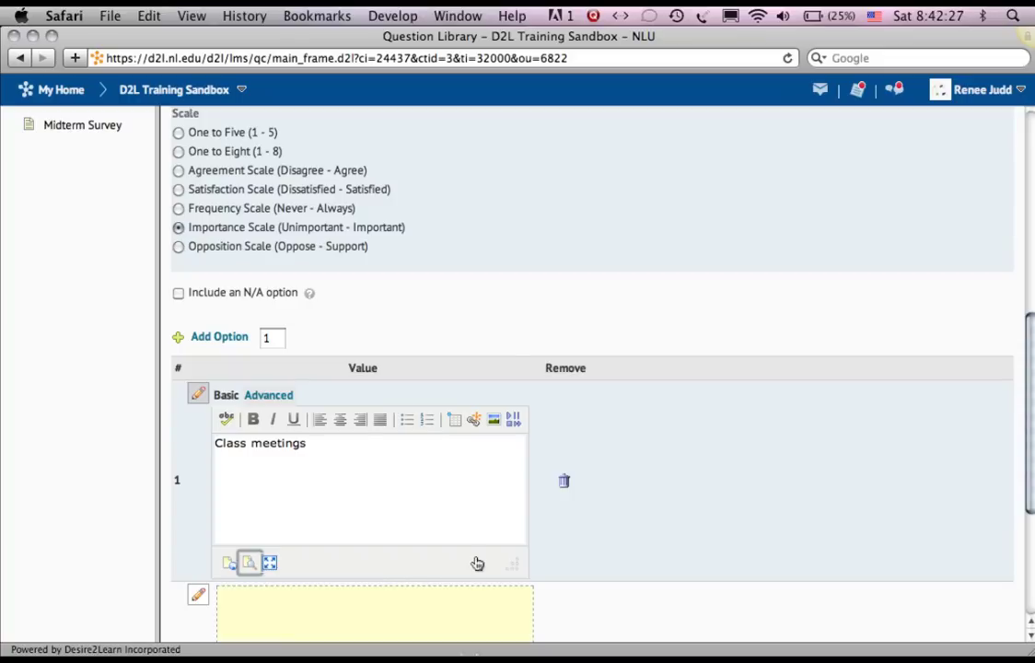
pyautogui.click(276, 639)
pyautogui.write('Lab')
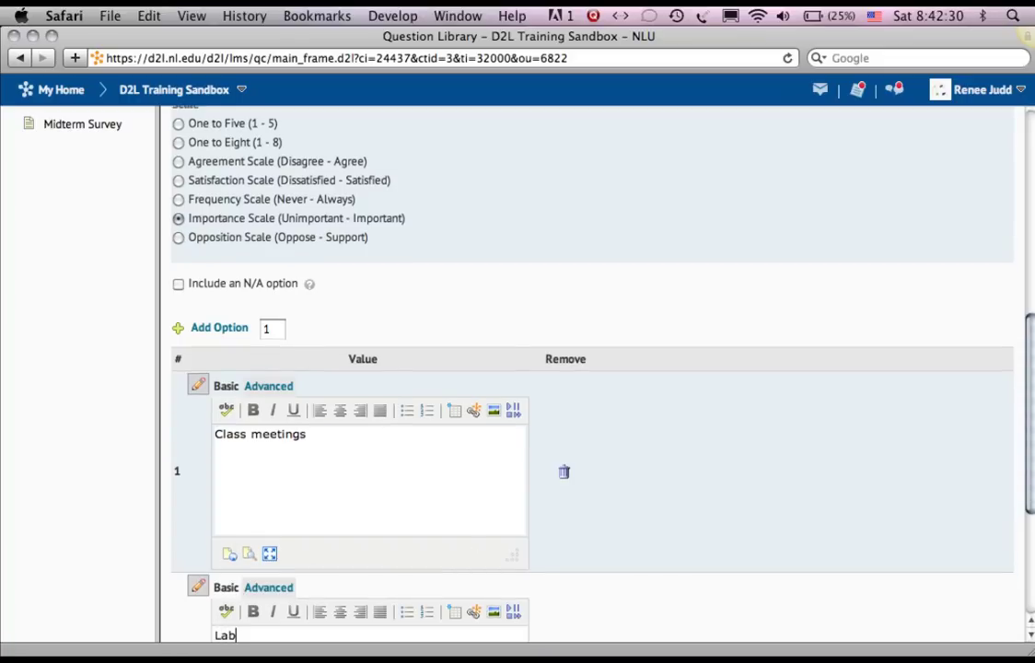
pyautogui.write(' sessions')
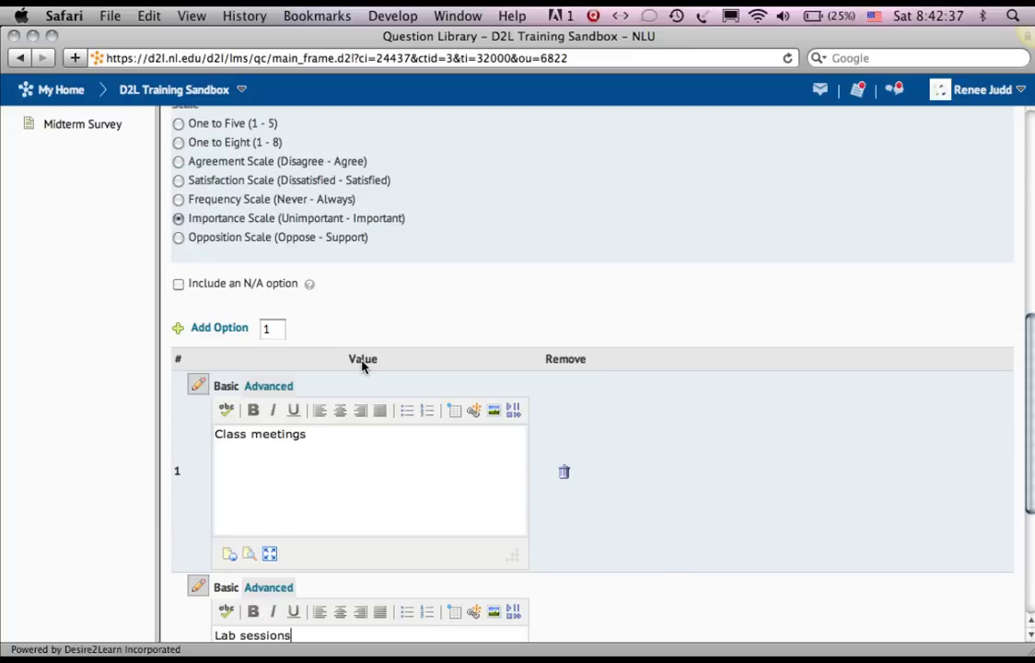
pyautogui.click(272, 329)
pyautogui.press('BackSpace')
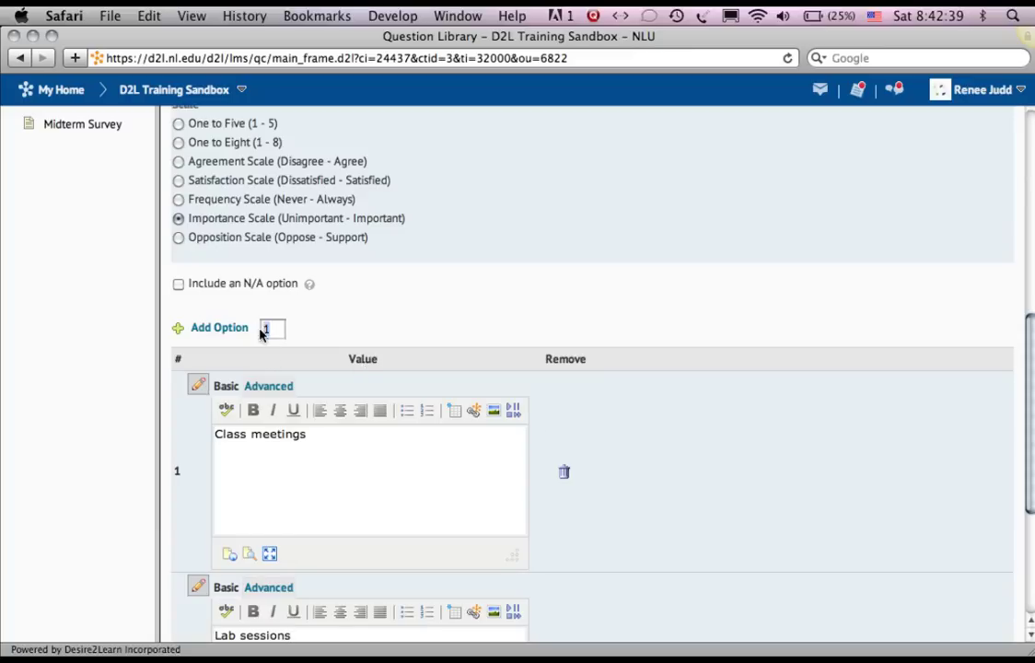
pyautogui.write('5')
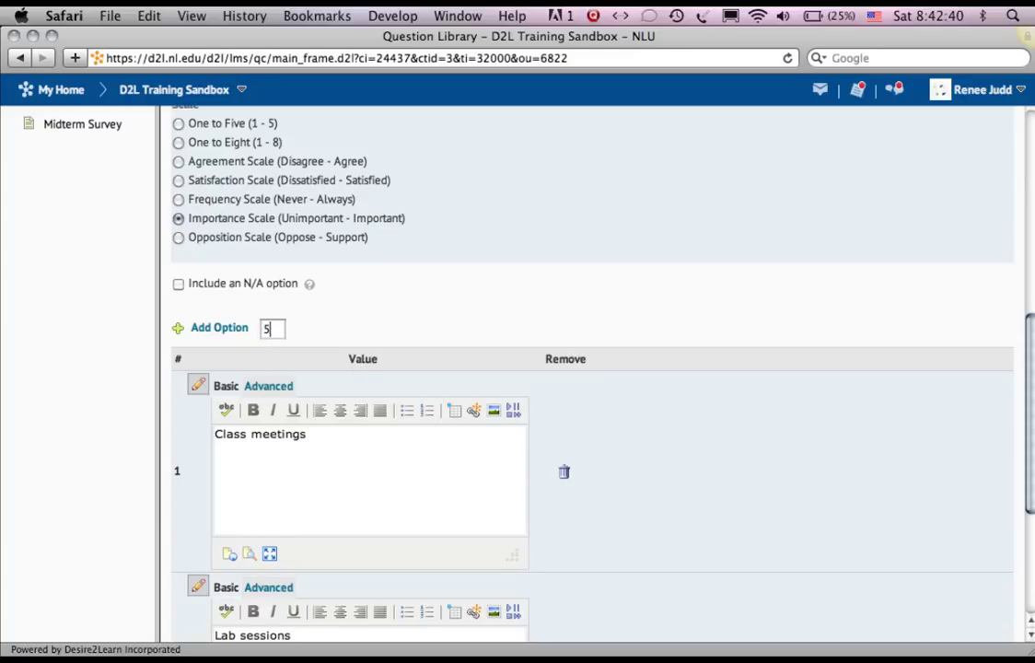
pyautogui.click(199, 330)
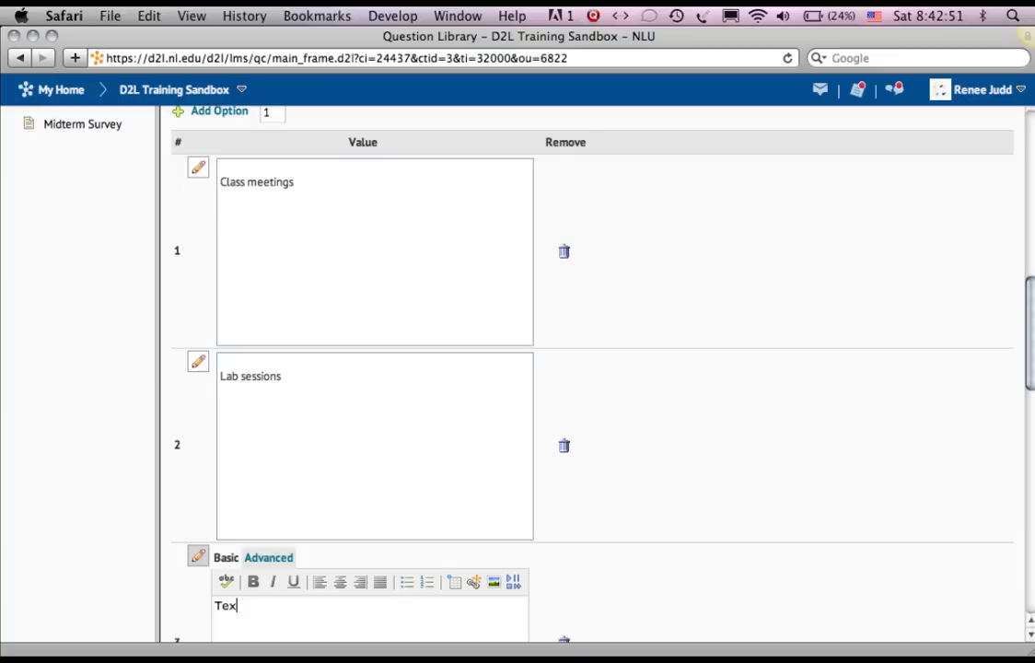
# - Fill the remaining options: Textbook readings, Online content, SmartThinking tutoring, On-Campus tutoring, Faculty office hours
pyautogui.write('tbook readings')
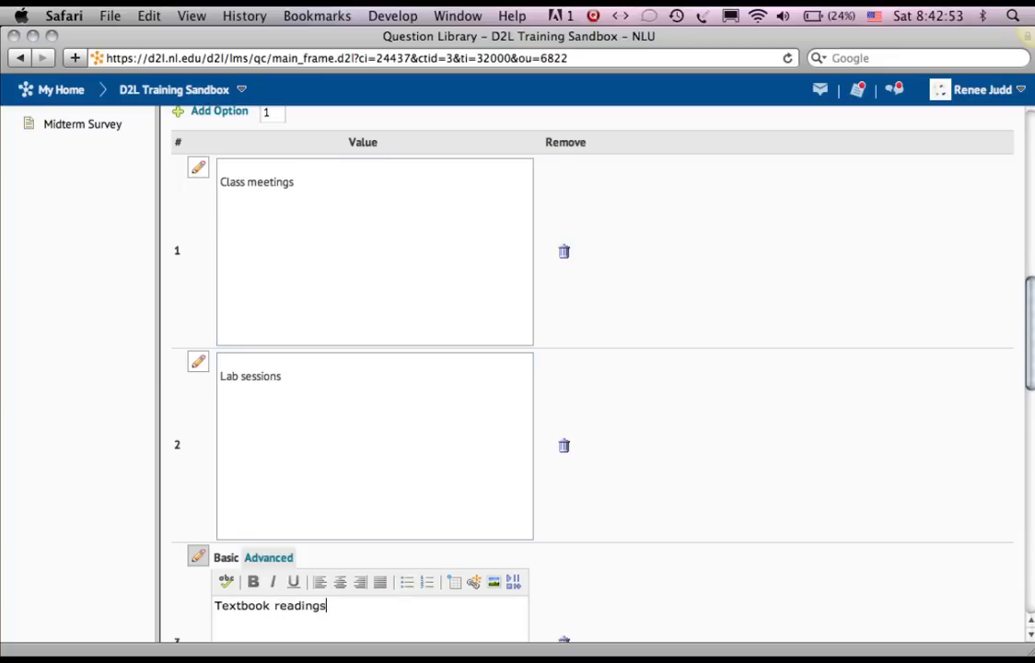
pyautogui.press('Tab')
pyautogui.write('Online cont')
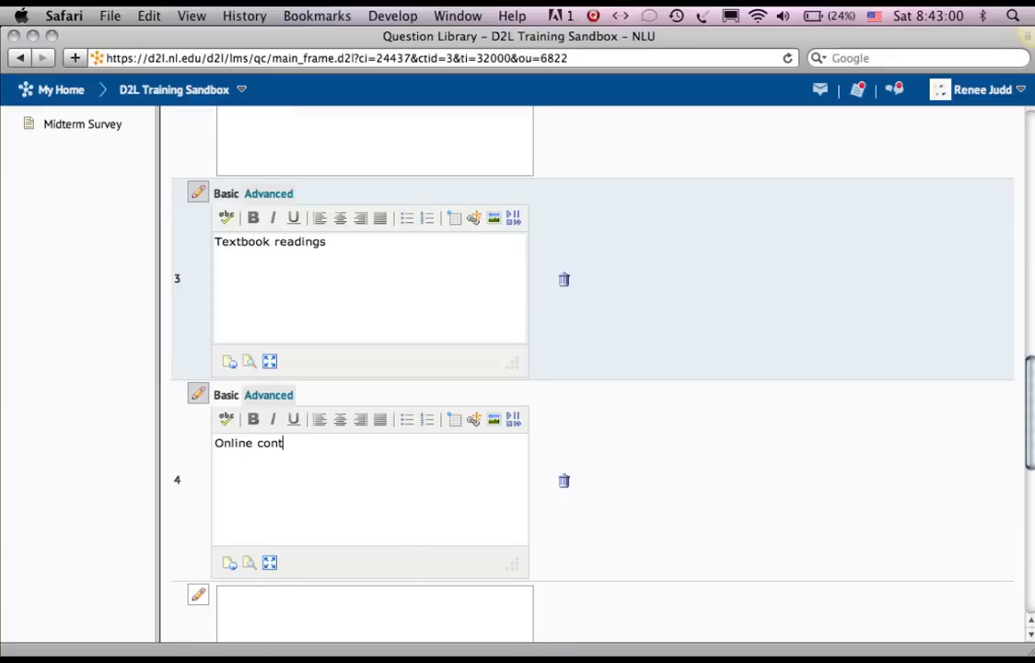
pyautogui.write('ent')
pyautogui.press('Tab')
pyautogui.write('Sm')
pyautogui.write('artThinking')
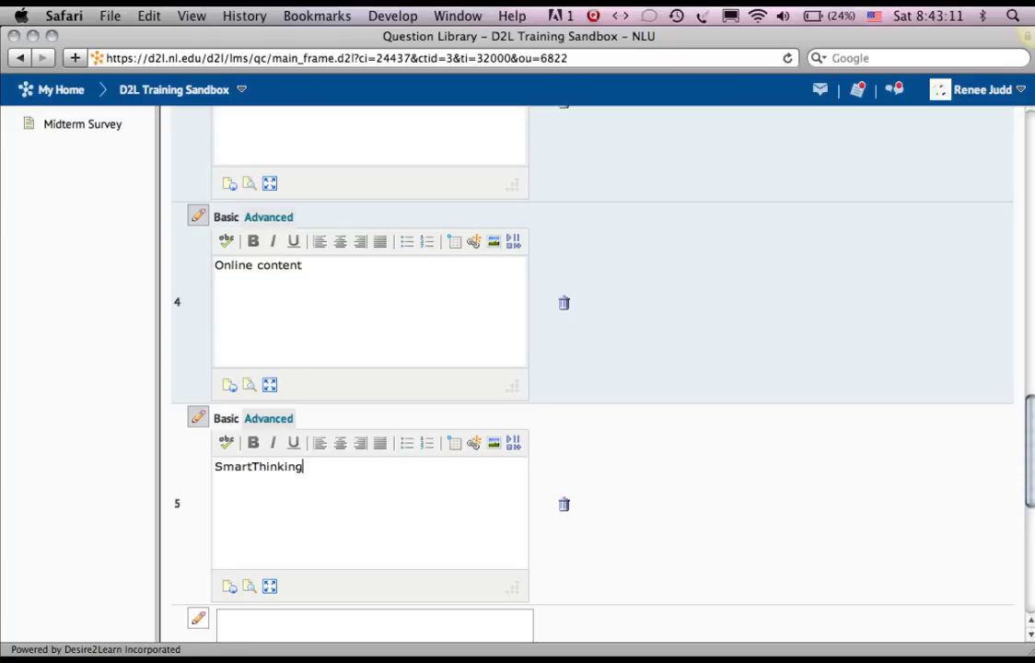
pyautogui.write(' tutoring')
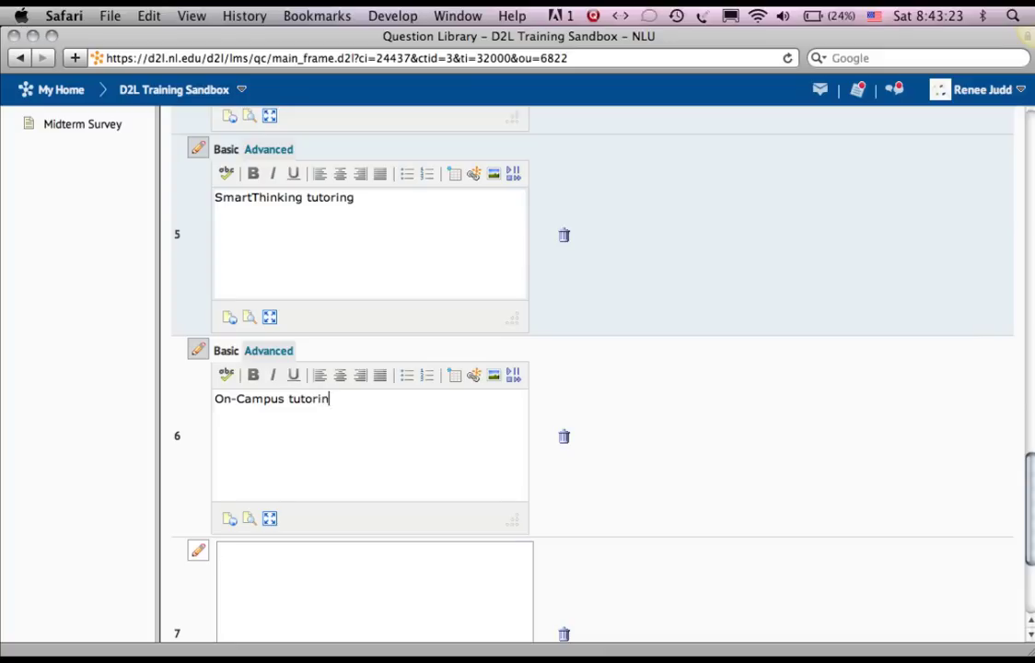
pyautogui.write('g')
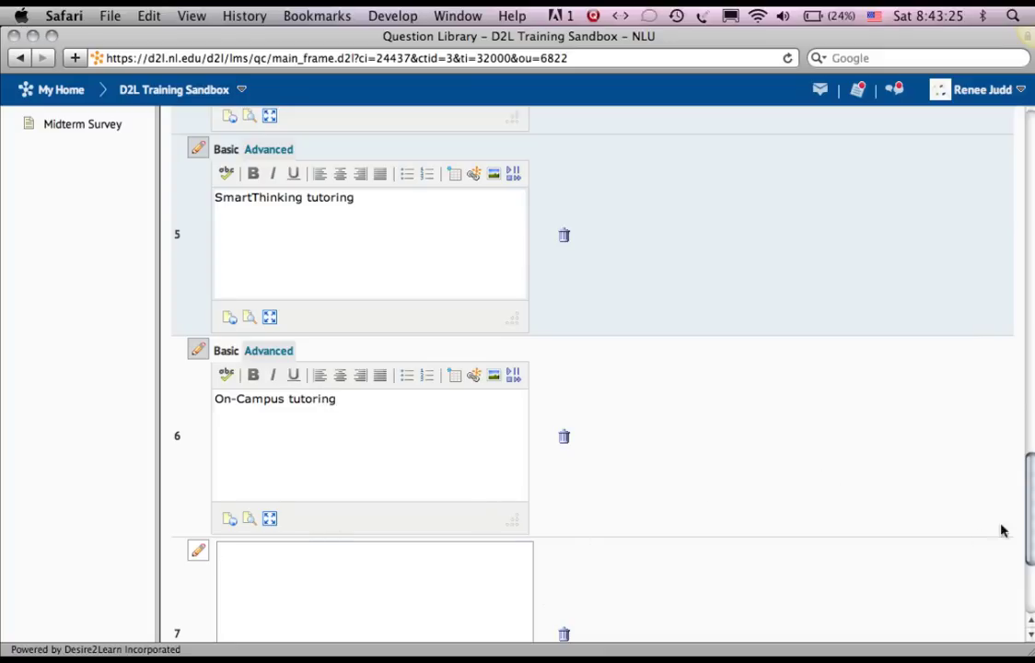
pyautogui.moveTo(1028, 555); pyautogui.dragTo(1012, 608)
pyautogui.click(400, 480)
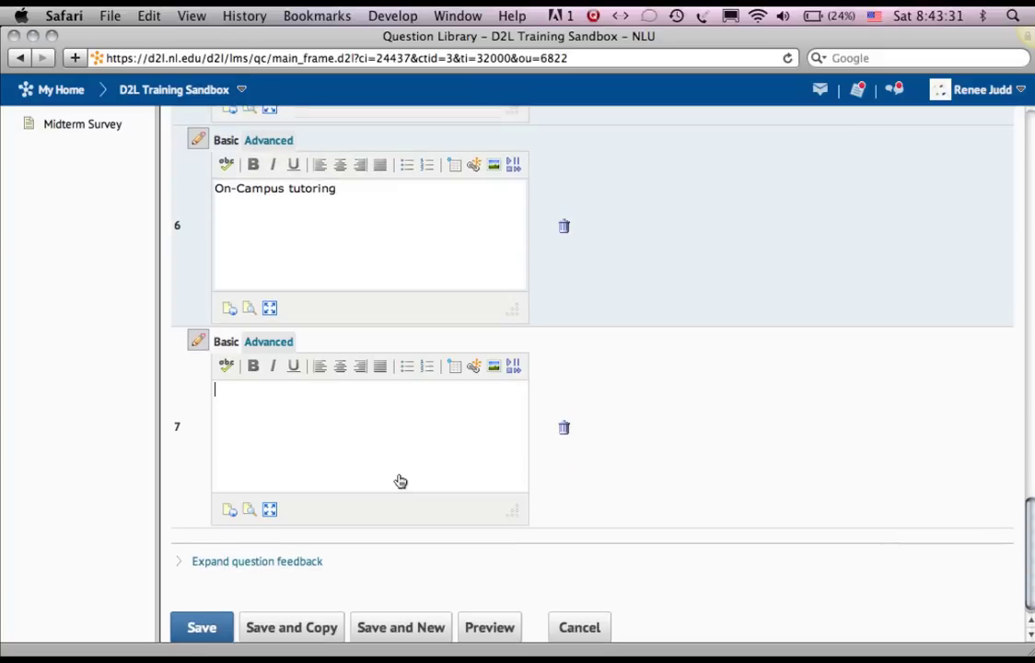
pyautogui.write('Faculty office hours')
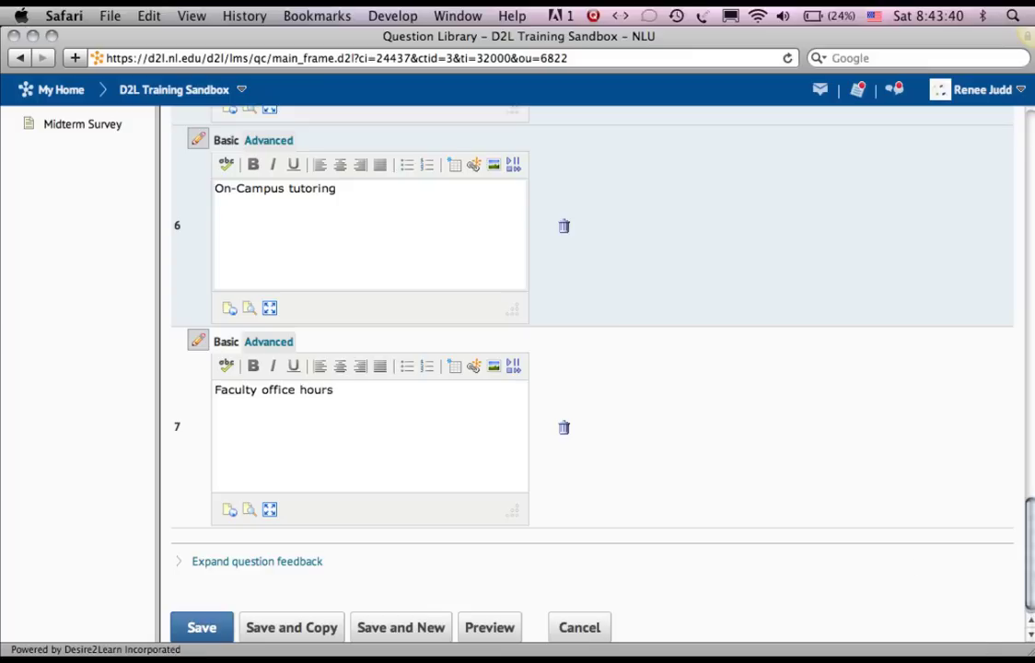
# - Preview the Learning Supports question, then save it into the Midterm Survey
pyautogui.scroll(-1, 700, 626)
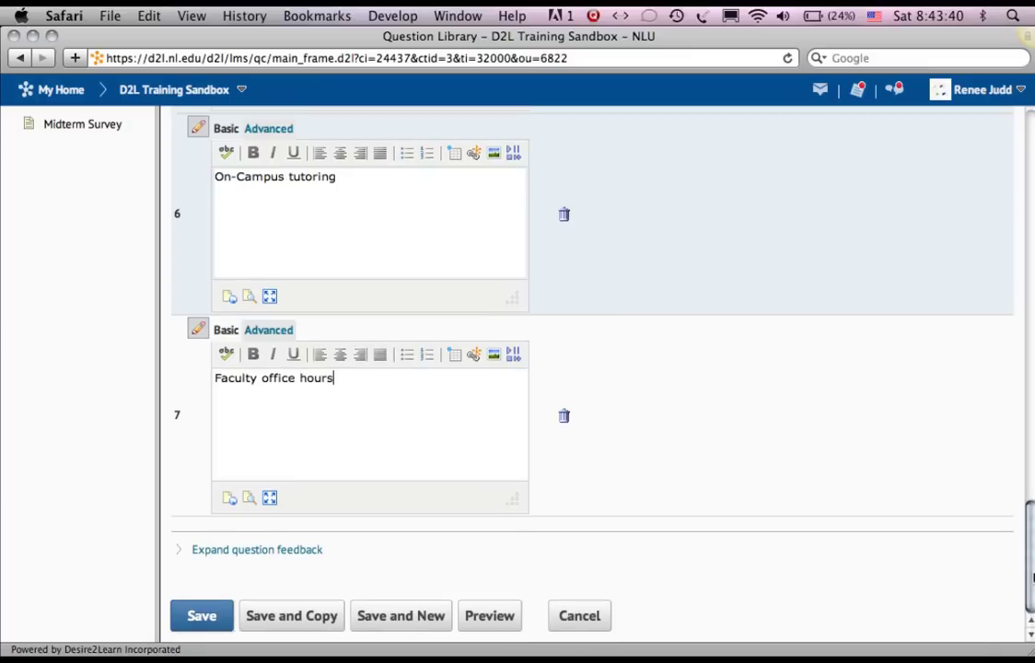
pyautogui.click(494, 616)
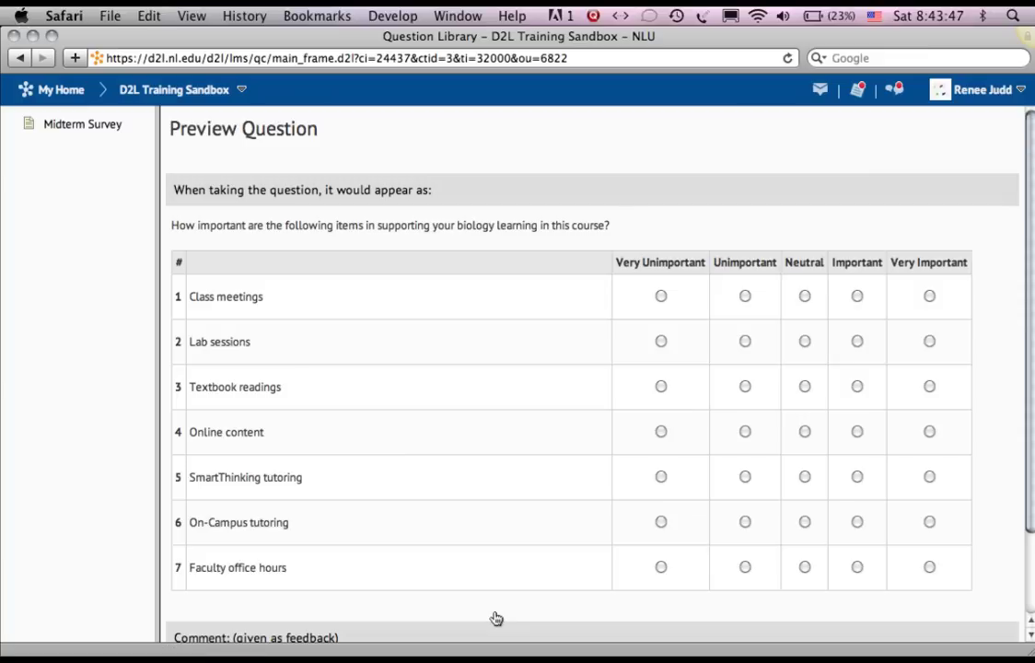
pyautogui.scroll(-5, 925, 460)
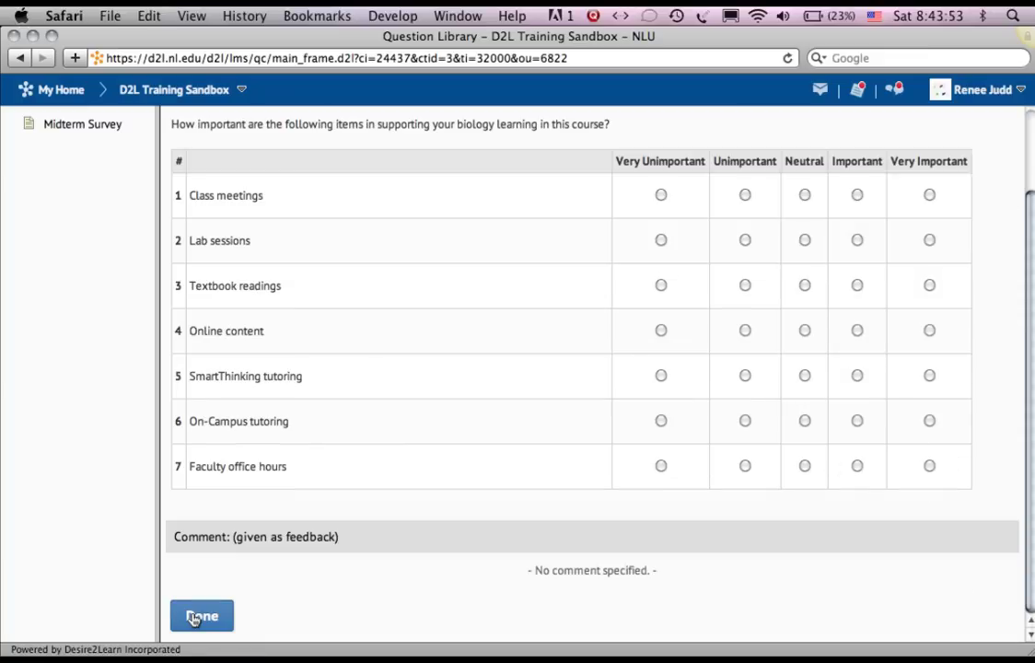
pyautogui.click(202, 615)
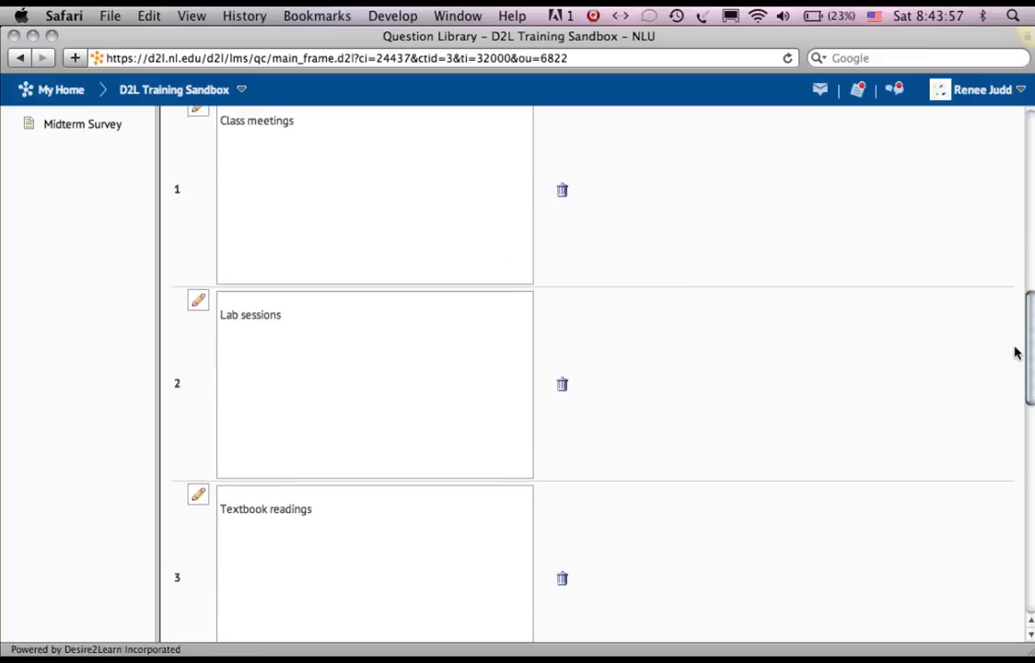
pyautogui.scroll(-10, 973, 629)
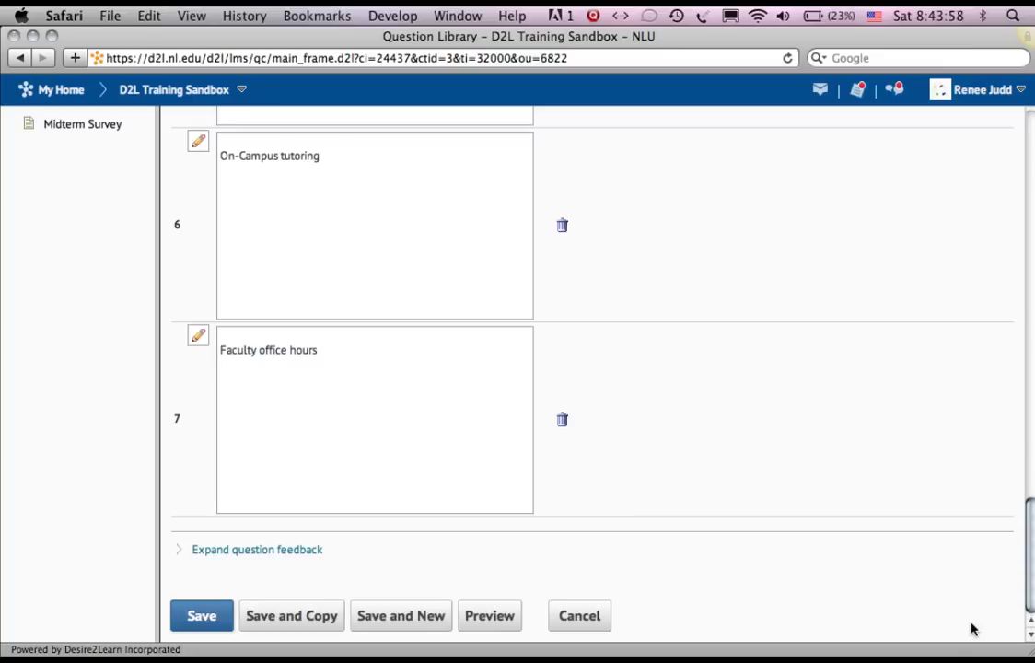
pyautogui.click(203, 616)
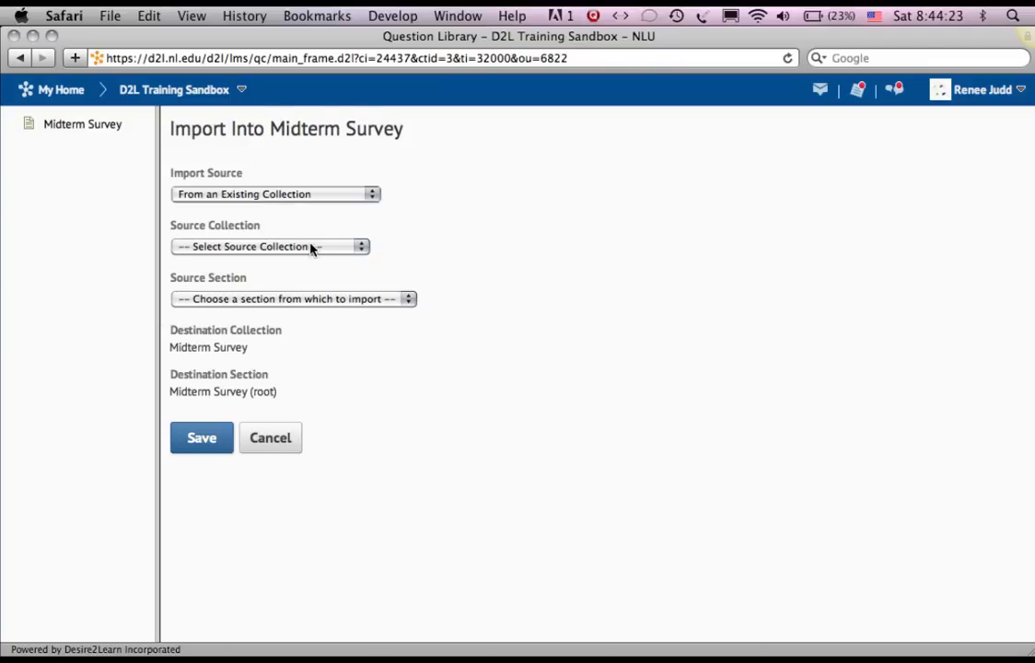
# - Import 'What should you do BEFORE taking a quiz?' from the Question Library's Collection Root
pyautogui.click(312, 247)
pyautogui.click(308, 262)
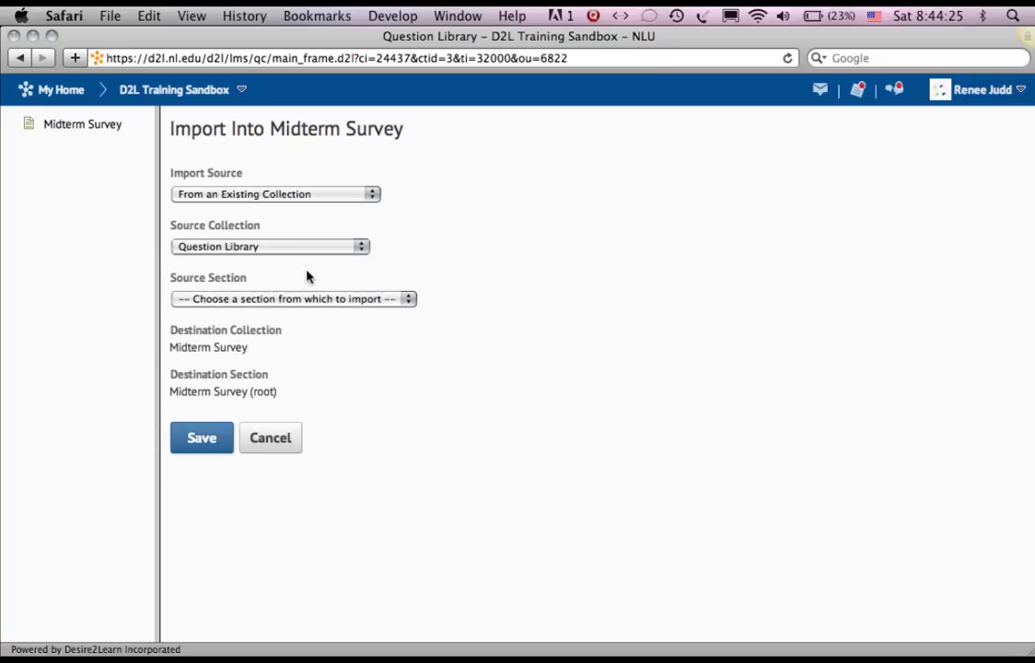
pyautogui.click(300, 304)
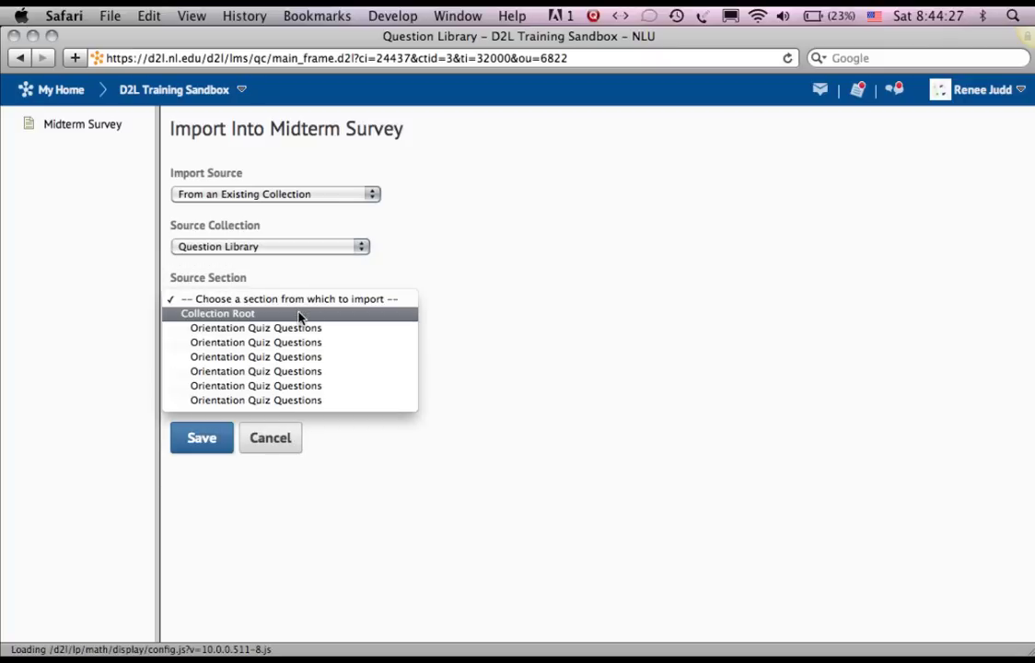
pyautogui.click(300, 314)
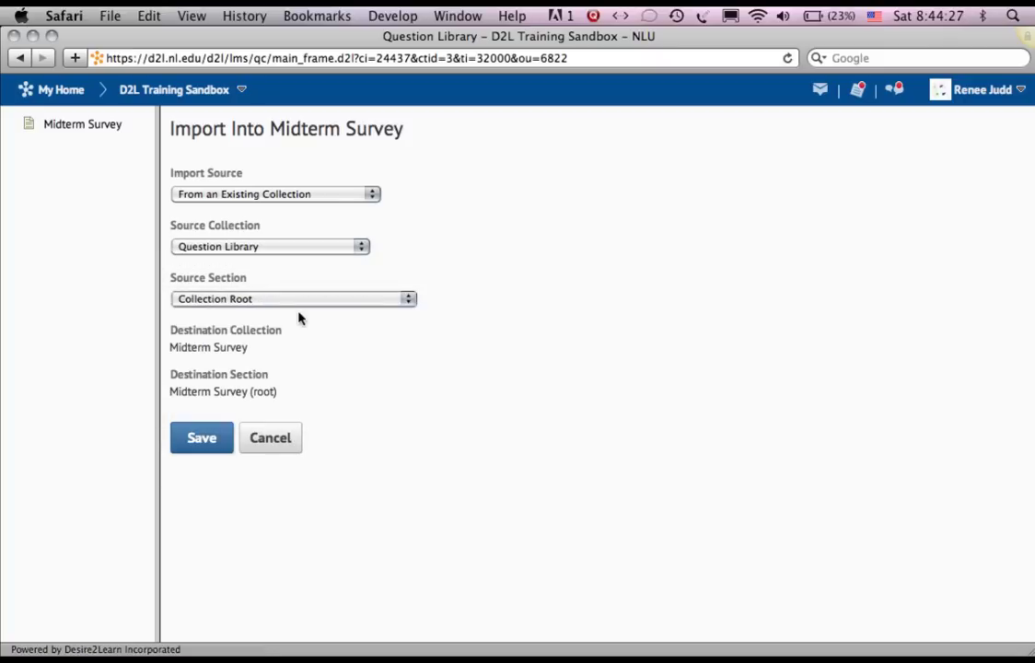
pyautogui.click(202, 440)
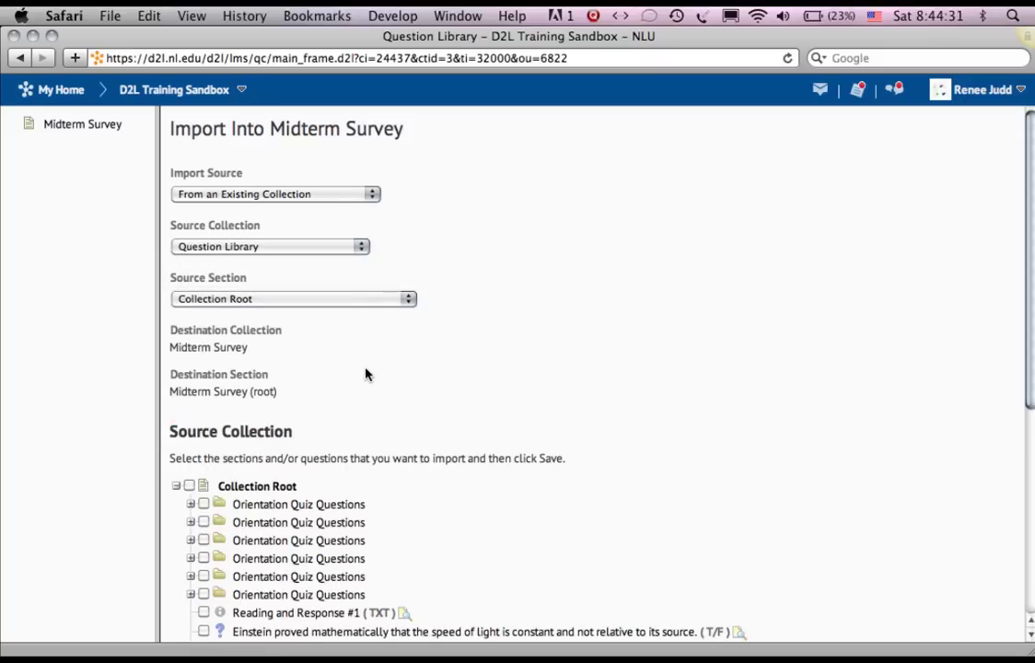
pyautogui.scroll(-5, 1025, 441)
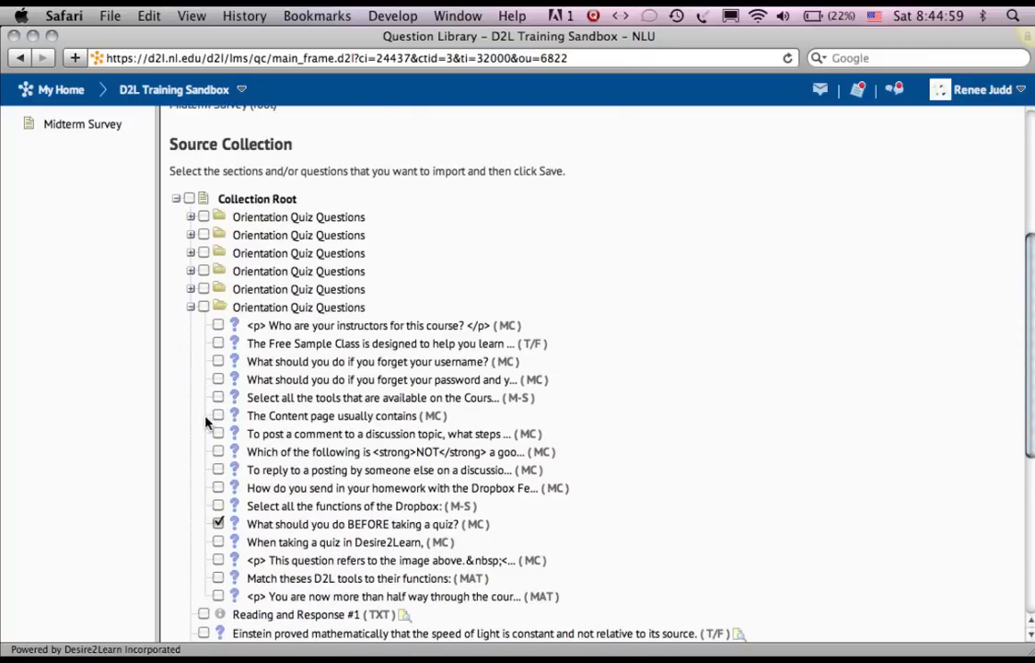
pyautogui.scroll(-8, 221, 337)
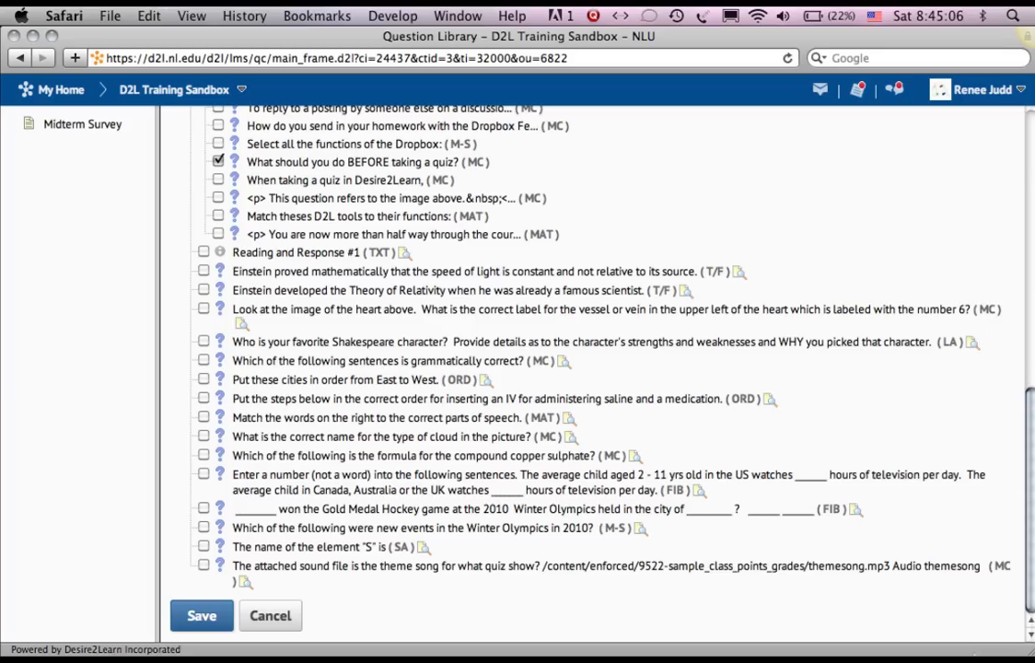
pyautogui.click(210, 621)
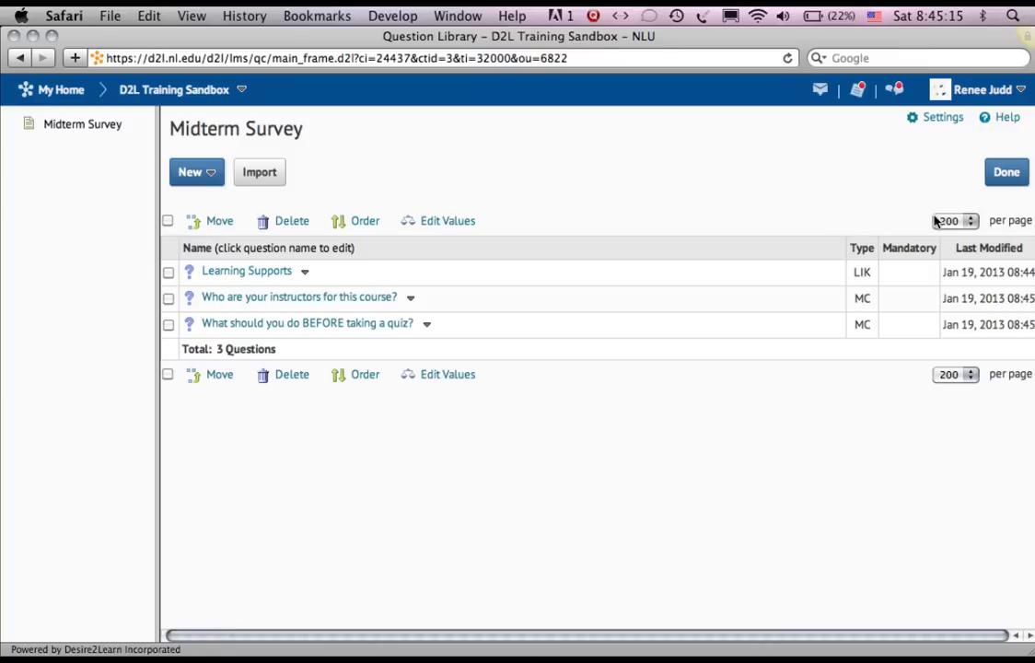
# - Set Midterm Survey's status to Active under Restrictions, then save and close it
pyautogui.click(1006, 174)
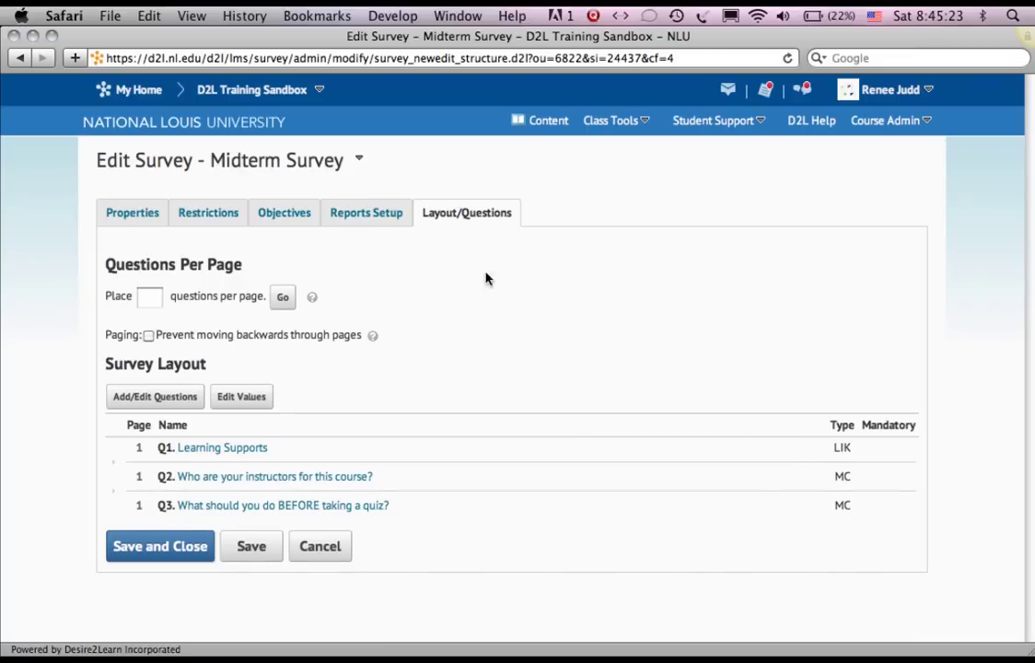
pyautogui.click(225, 216)
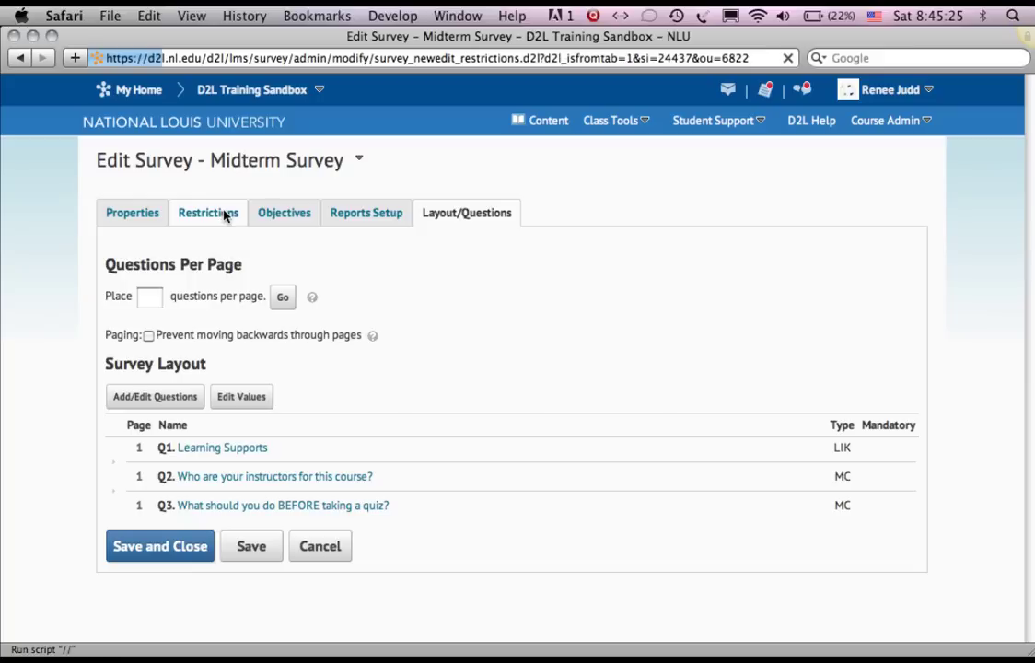
pyautogui.click(133, 302)
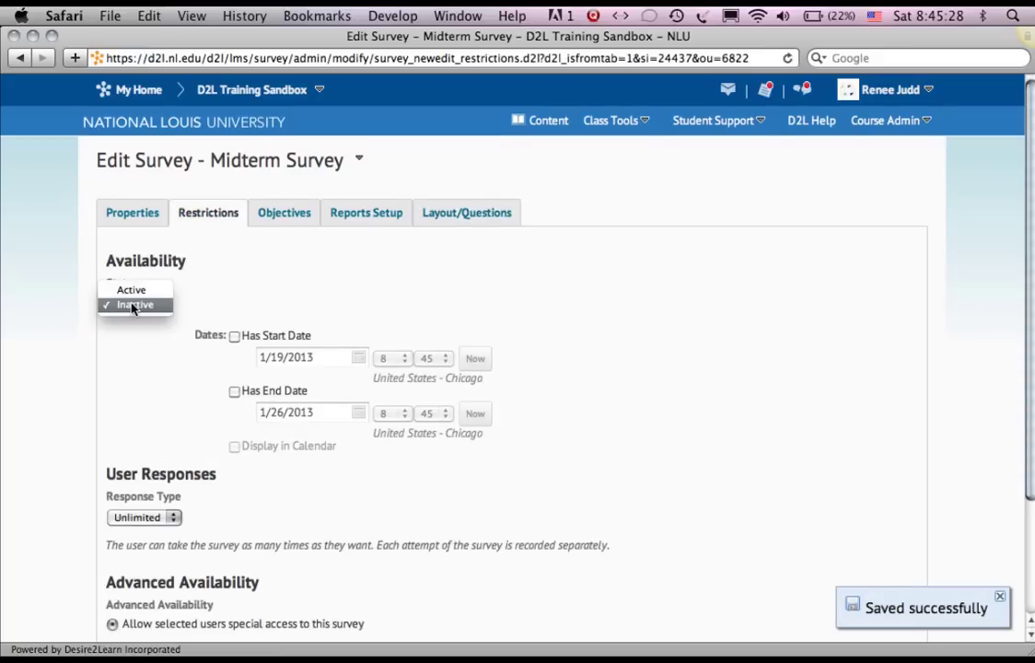
pyautogui.click(136, 298)
pyautogui.scroll(-3, 136, 297)
pyautogui.click(150, 600)
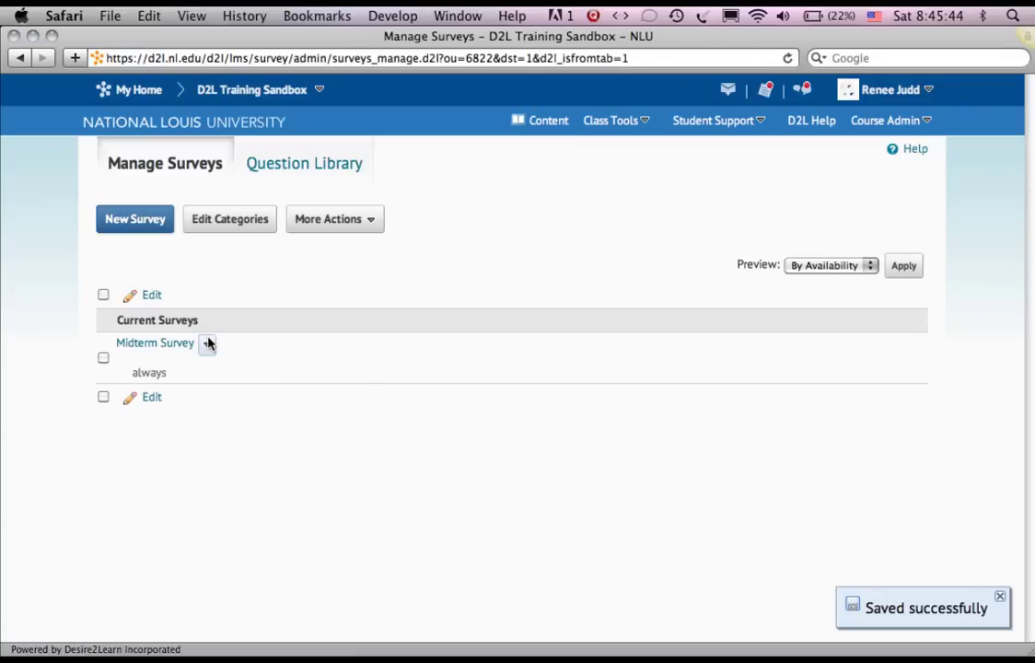
# - Preview the Midterm Survey as a respondent and look over its three questions
pyautogui.click(207, 343)
pyautogui.click(237, 408)
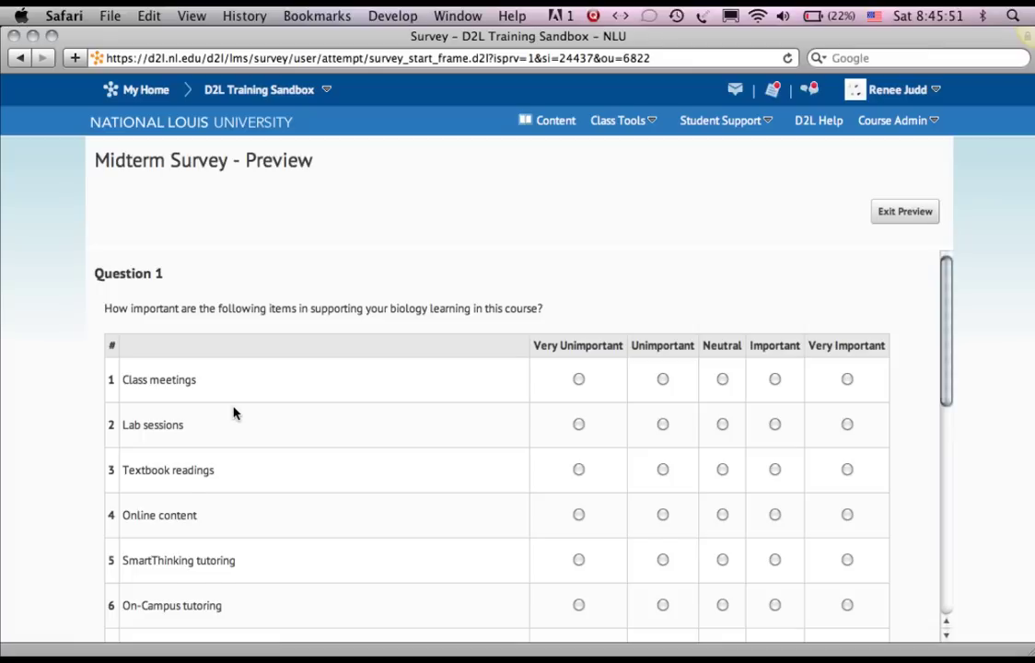
pyautogui.moveTo(941, 259); pyautogui.dragTo(941, 388)
pyautogui.scroll(5, 941, 388)
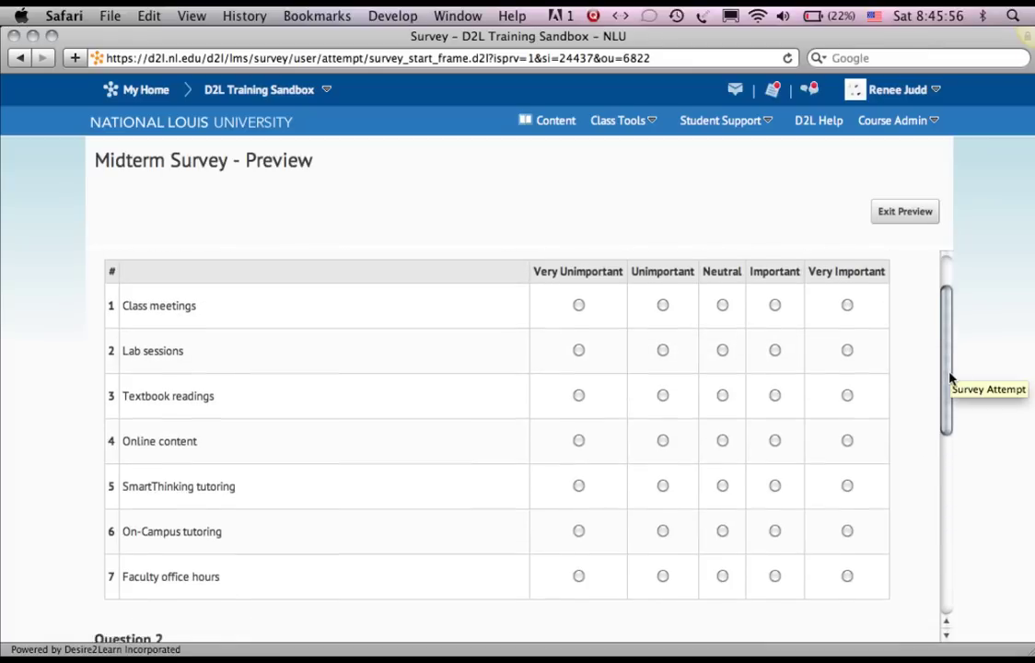
pyautogui.scroll(-5, 949, 382)
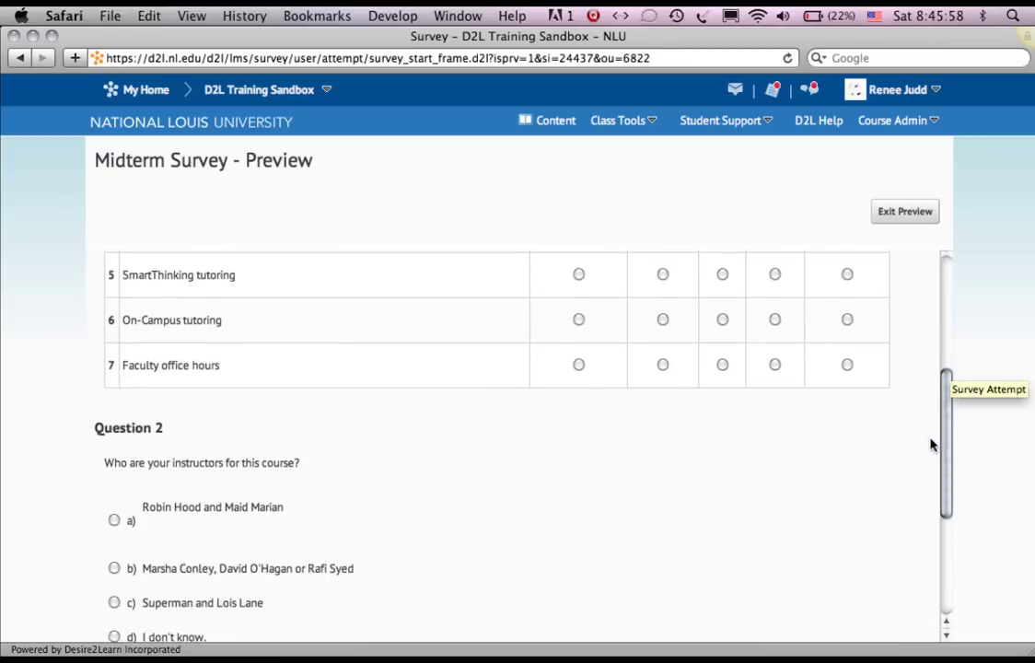
pyautogui.scroll(-5, 925, 477)
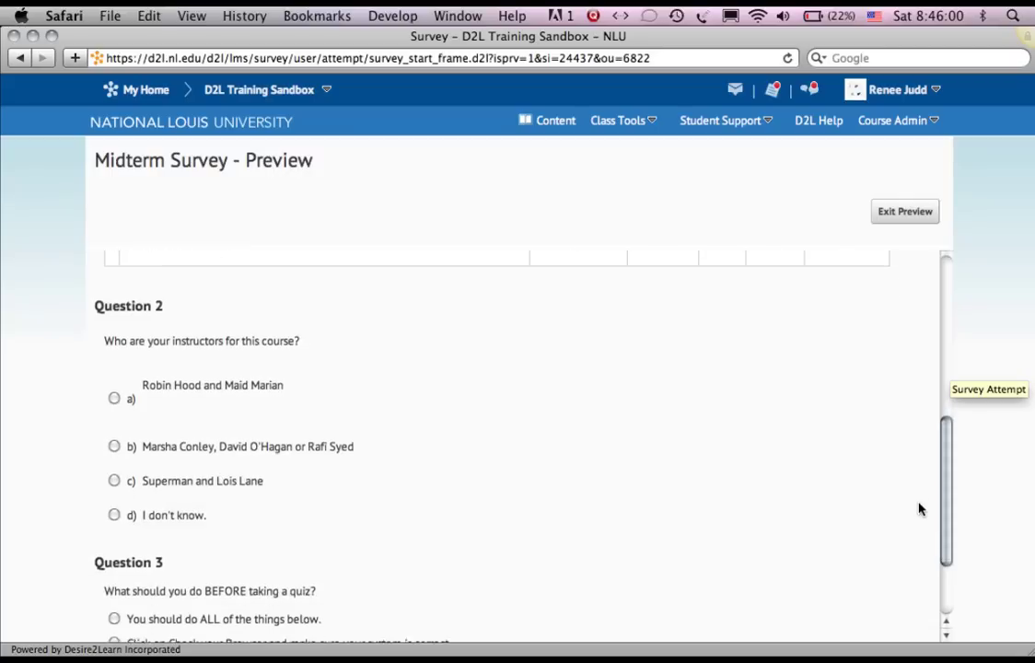
pyautogui.scroll(10, 901, 587)
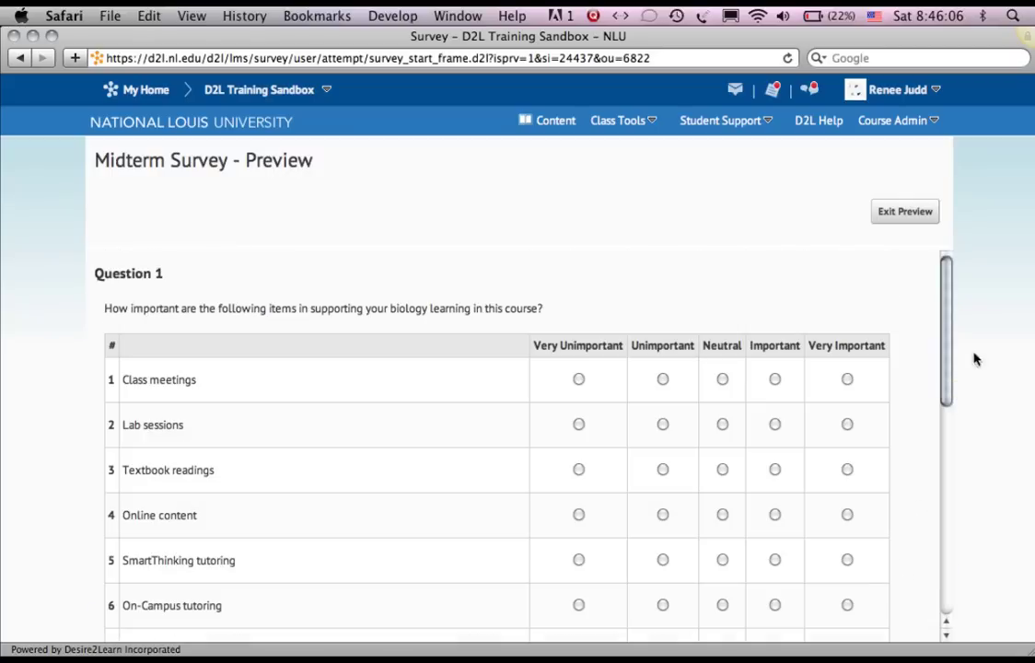
# - Rate Class meetings and Online content Very Unimportant, Lab and SmartThinking Neutral, Textbook Important, On-Campus Unimportant, then save
pyautogui.click(578, 379)
pyautogui.click(774, 470)
pyautogui.click(721, 423)
pyautogui.click(579, 515)
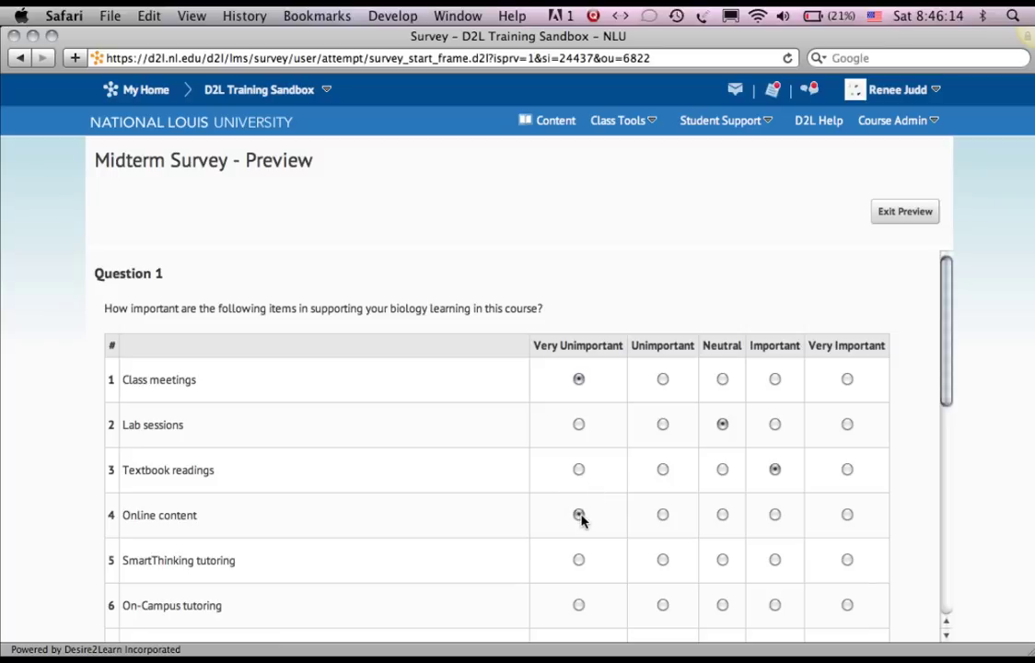
pyautogui.click(722, 559)
pyautogui.scroll(-5, 945, 392)
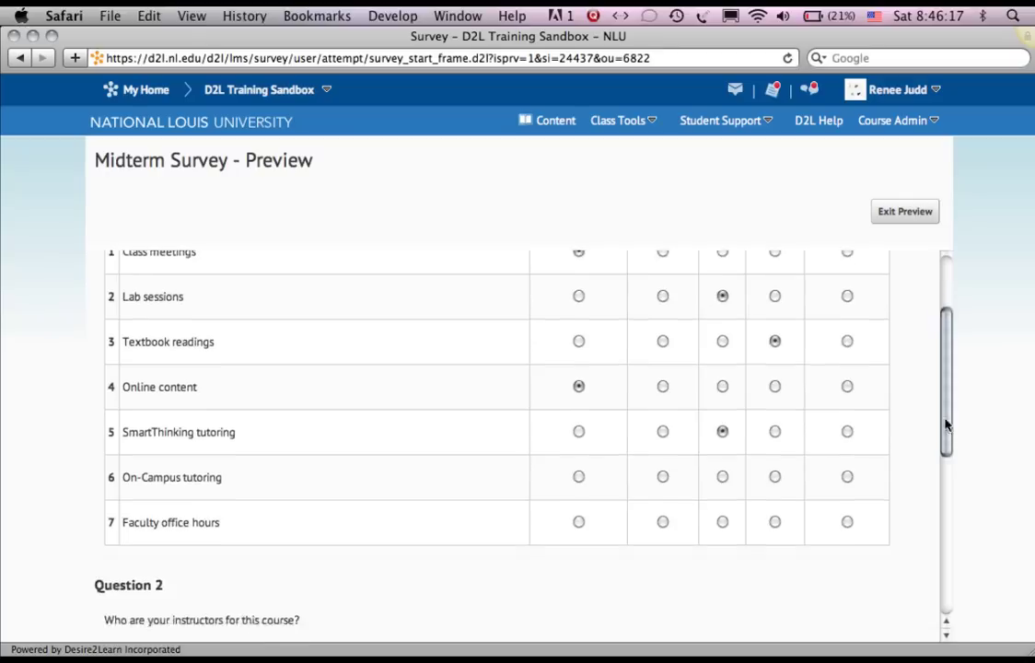
pyautogui.click(662, 416)
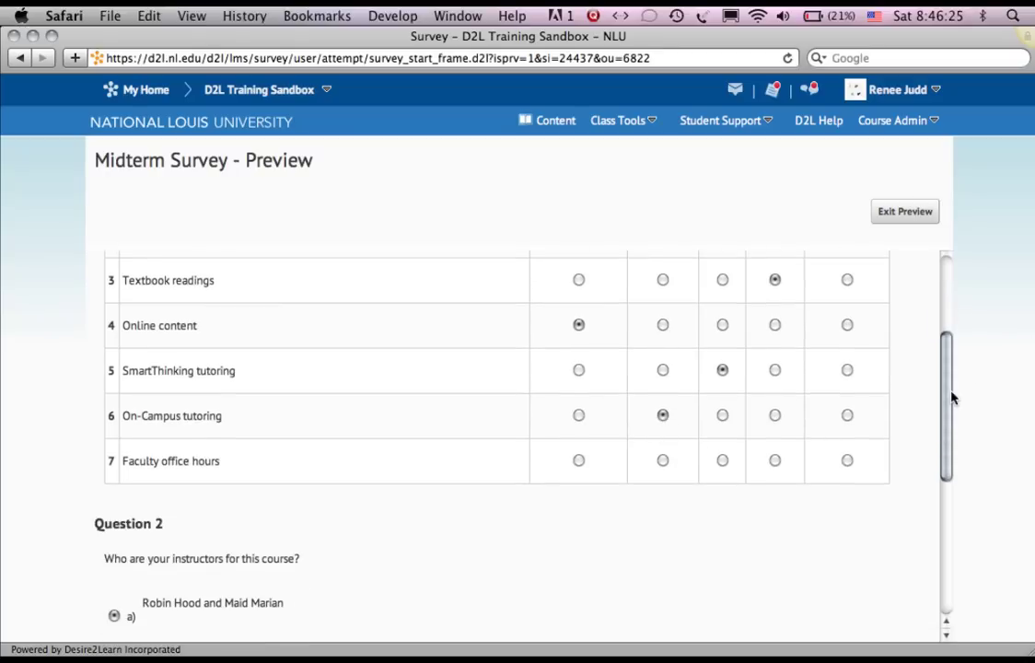
pyautogui.scroll(-5, 920, 515)
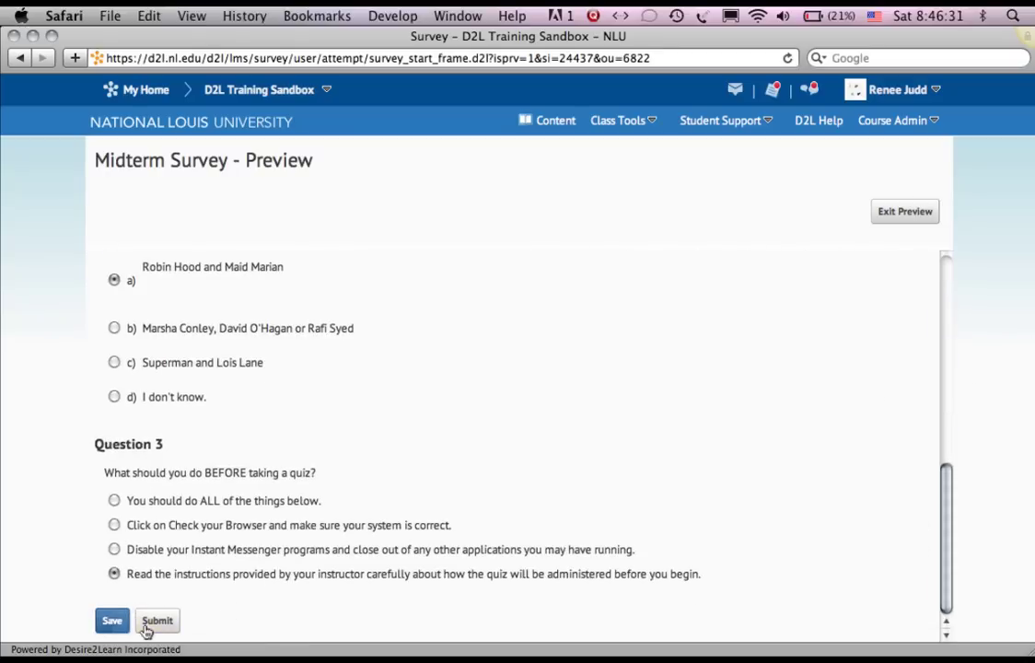
pyautogui.click(113, 622)
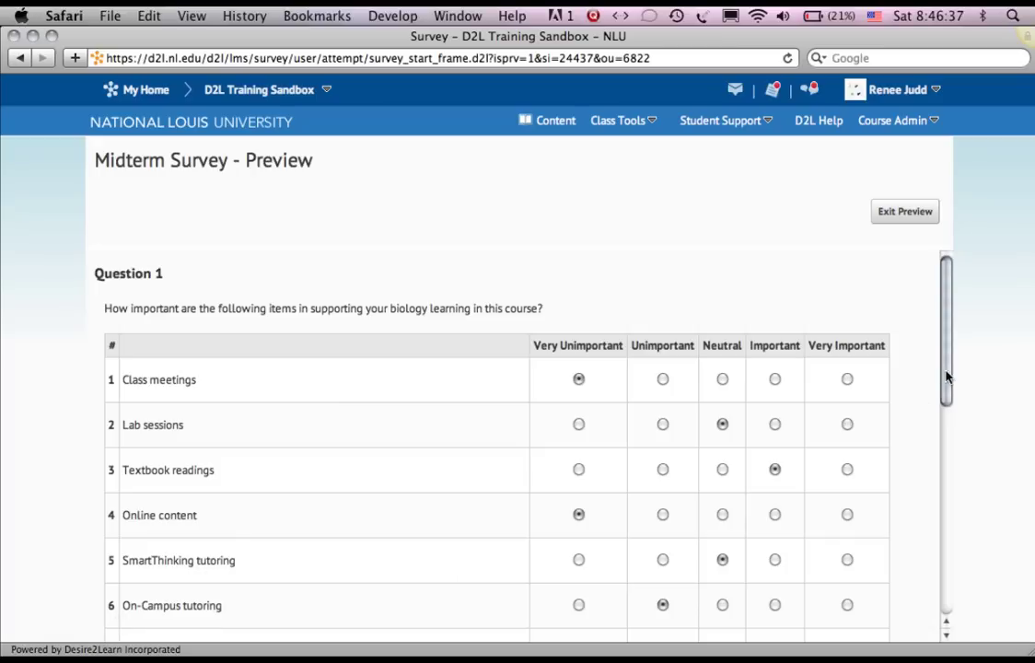
pyautogui.scroll(-10, 943, 396)
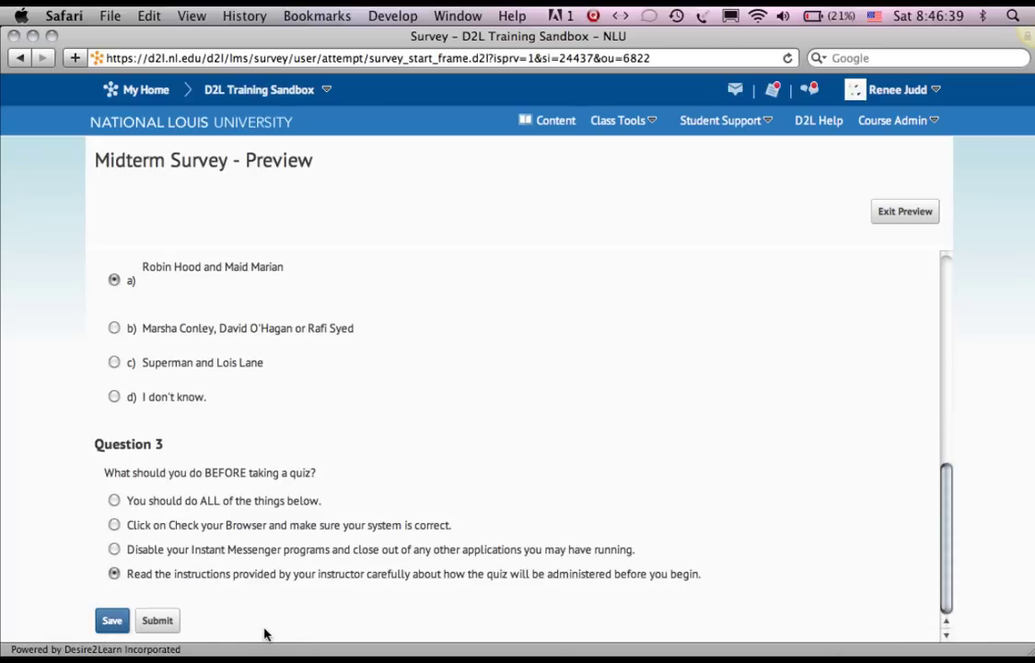
# - Submit and confirm the Midterm Survey test response, then return to the Manage Surveys list
pyautogui.click(159, 620)
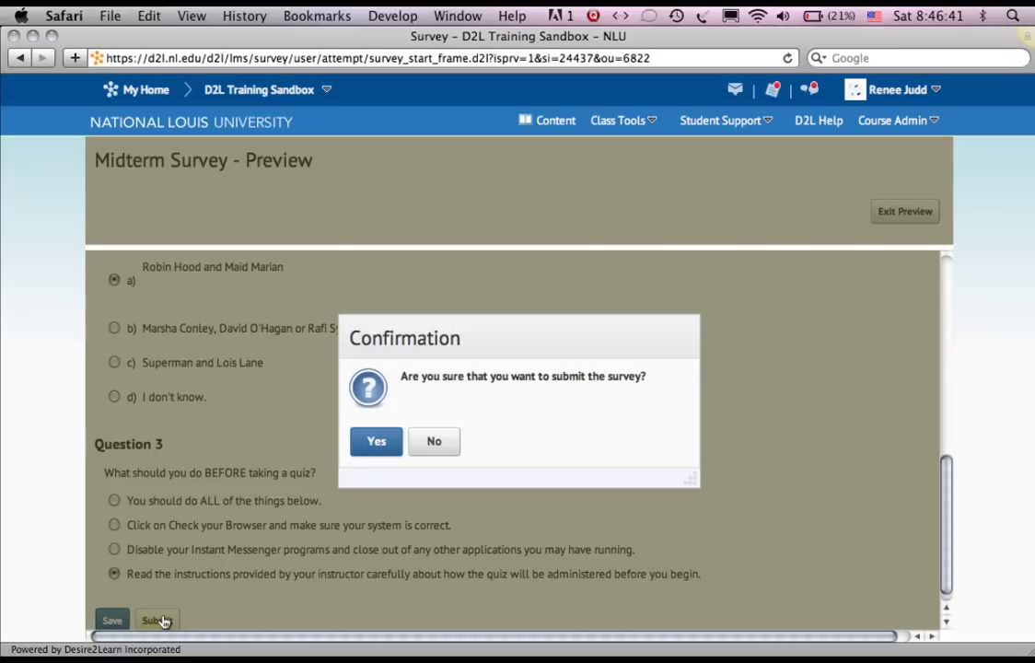
pyautogui.click(371, 442)
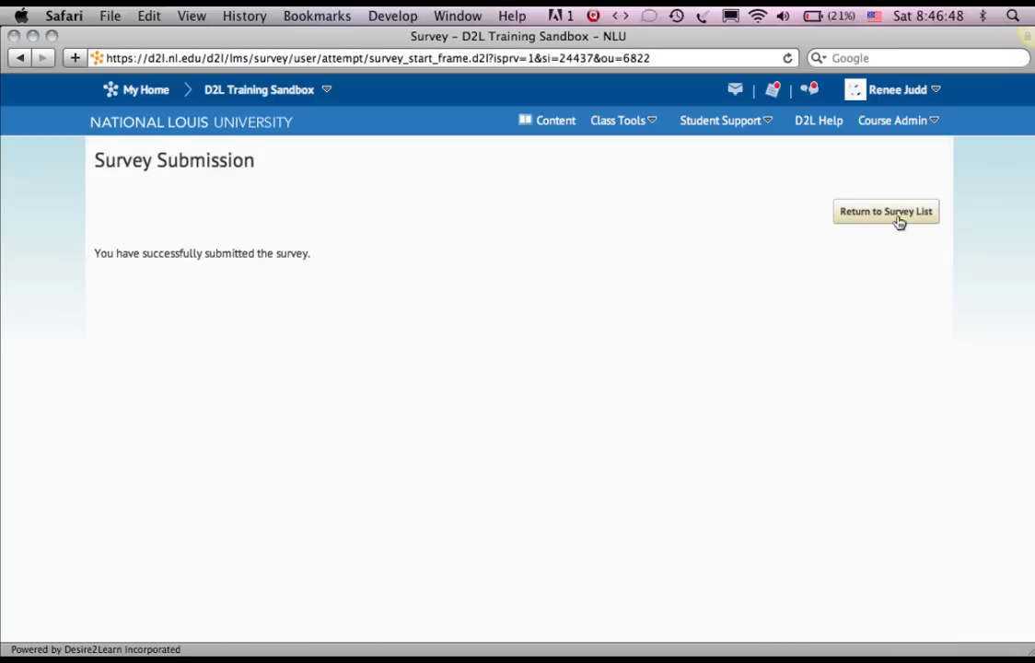
pyautogui.click(893, 213)
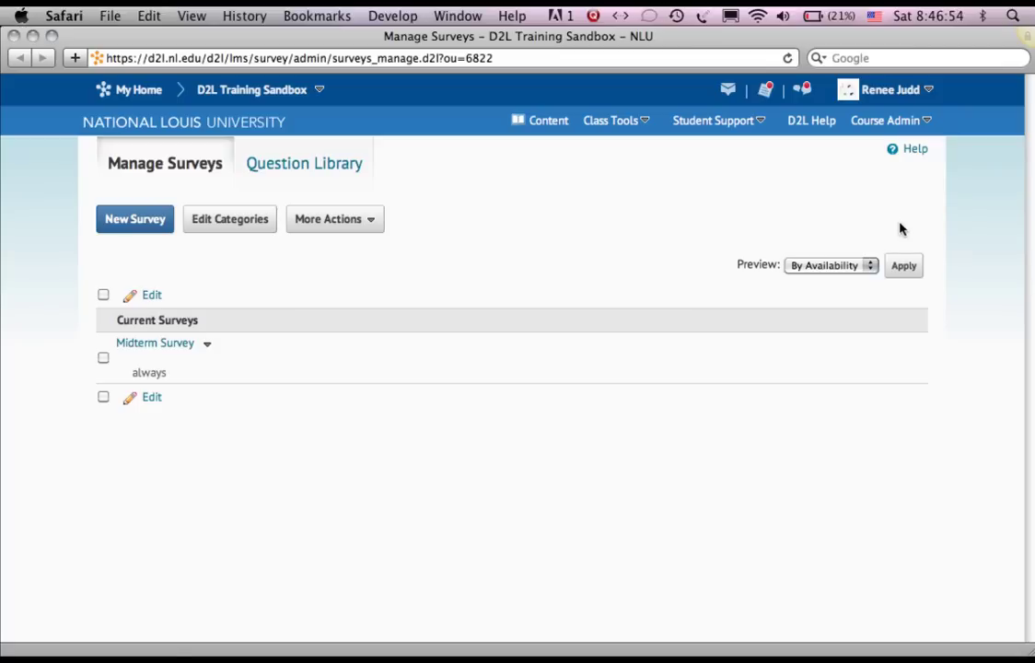
pyautogui.click(646, 123)
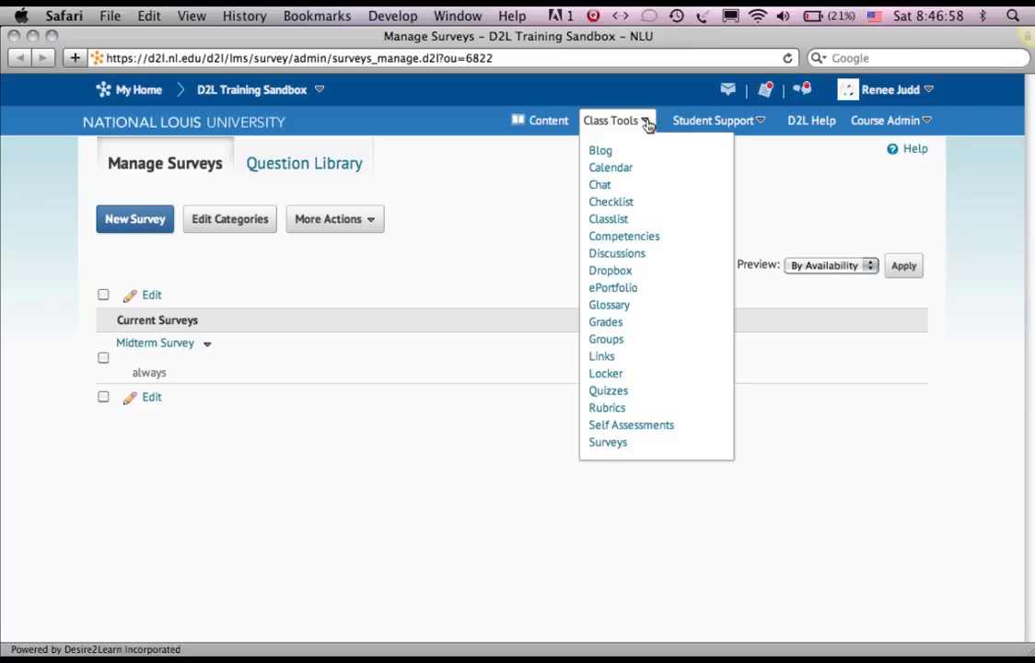
pyautogui.click(562, 559)
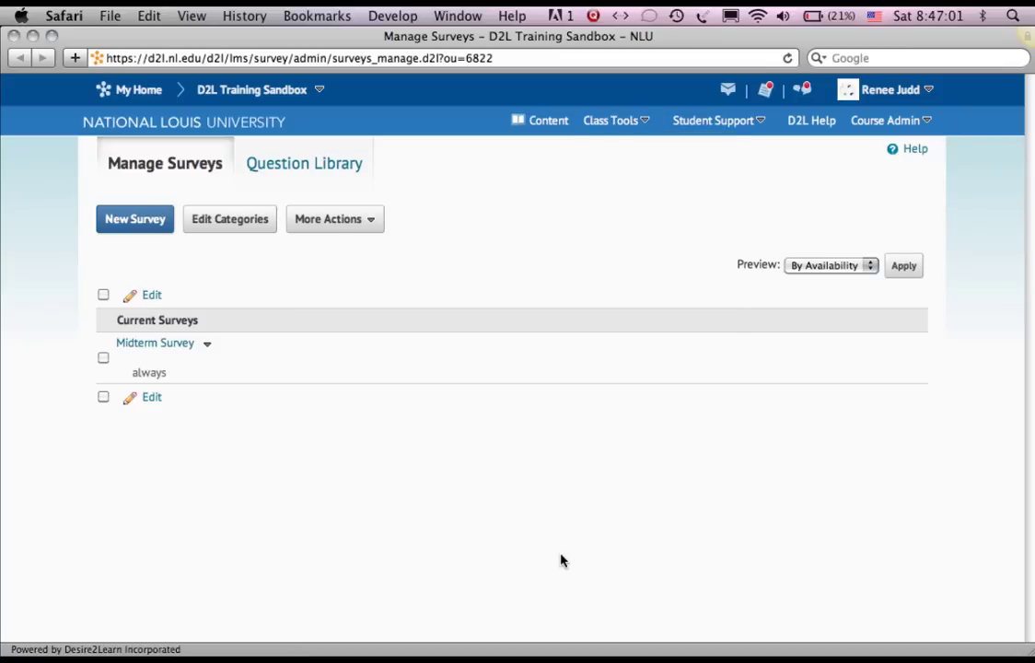